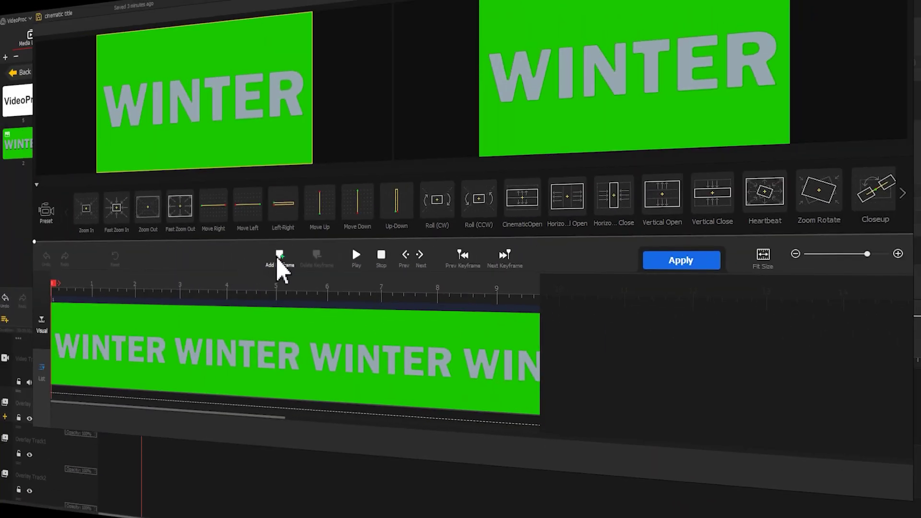
Add start and end zoom keyframes to the WINTER clip, enlarging the framing box at each.
left_click(279, 259)
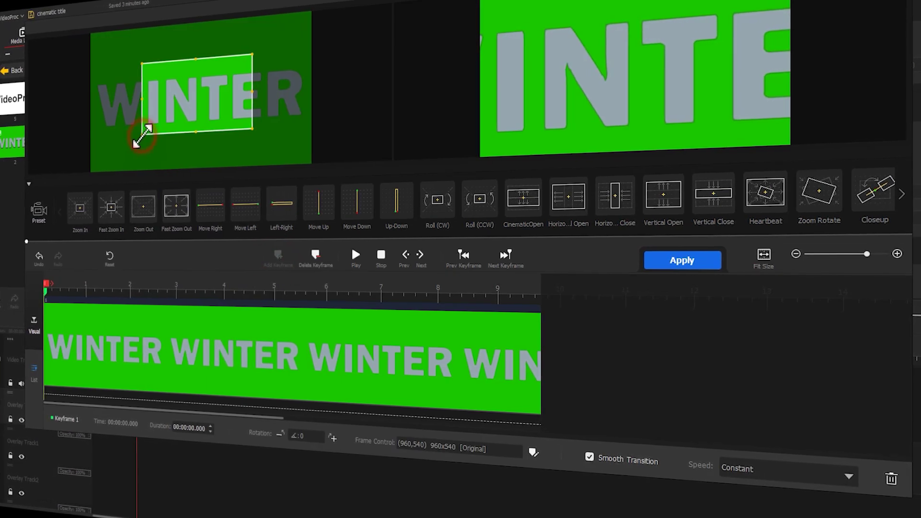
left_click_drag(142, 135, 107, 158)
left_click_drag(148, 117, 129, 109)
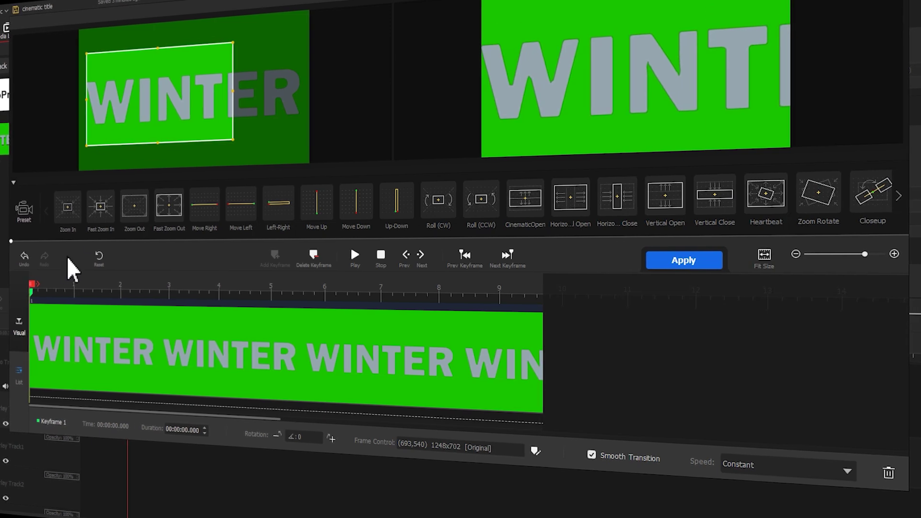
left_click_drag(32, 286, 569, 263)
left_click(272, 258)
left_click_drag(185, 107, 251, 92)
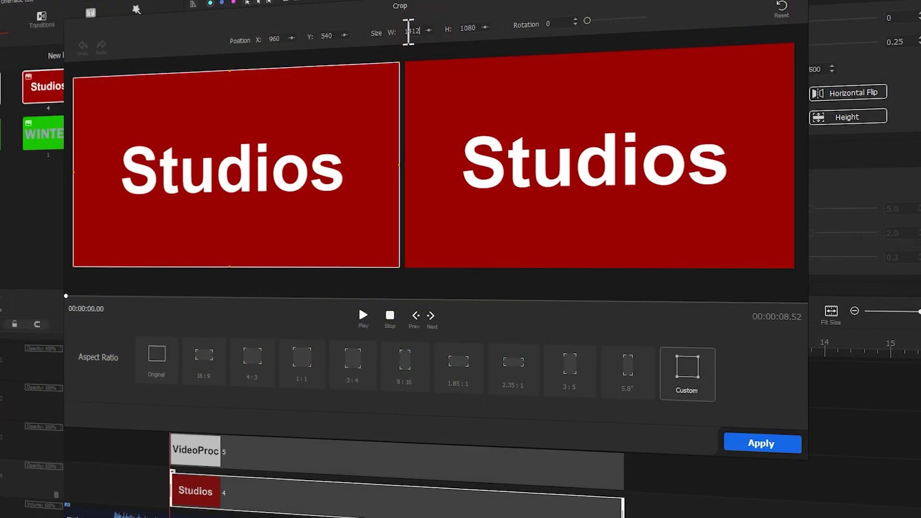
Crop the Studios label to 1412 x 378 with Y at 53 and apply it.
double_click(468, 28)
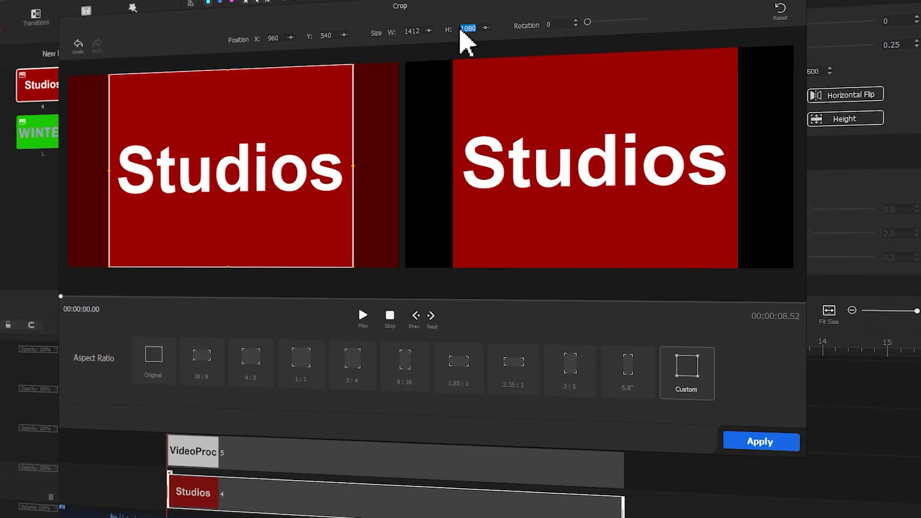
type("378")
key("Return")
left_click(273, 39)
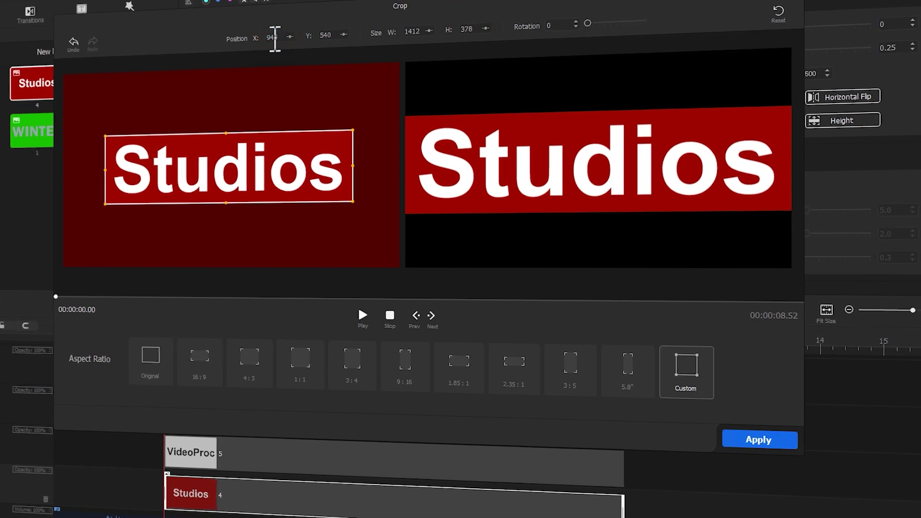
double_click(326, 35)
type("53")
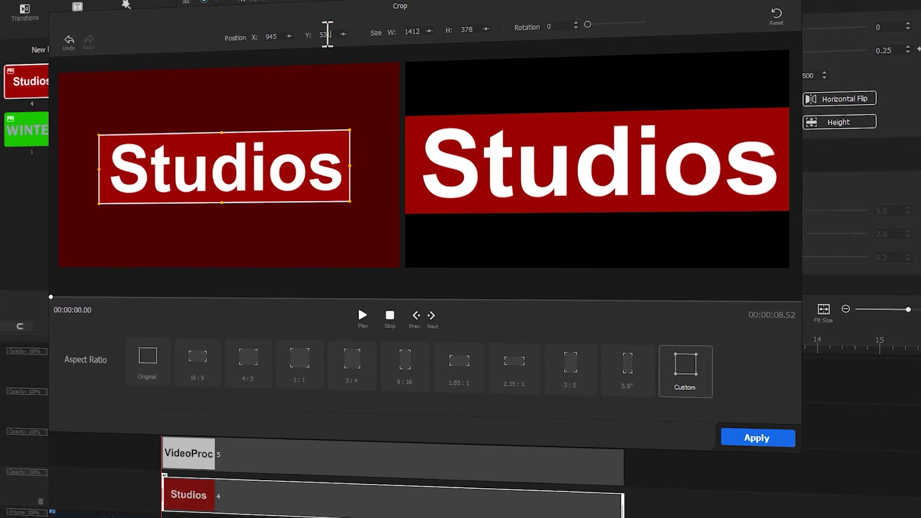
left_click(767, 438)
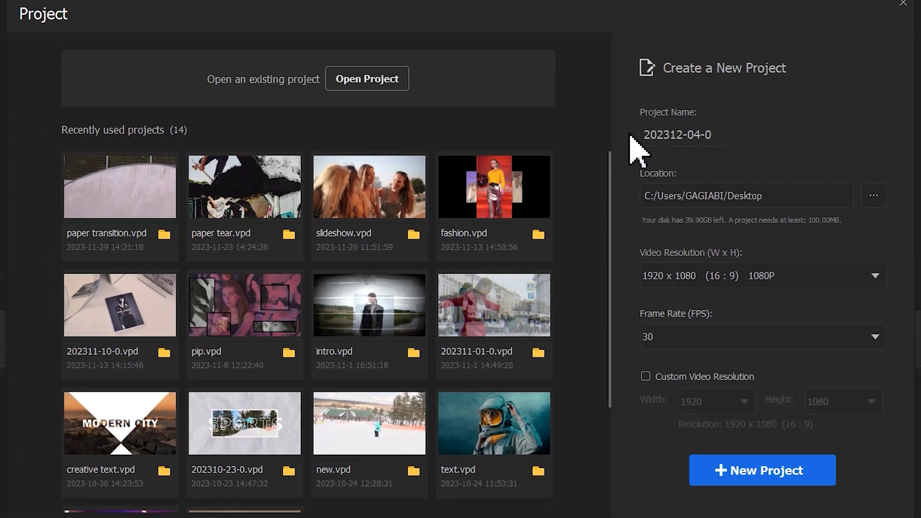
Name the project 'cinematic title' and create it.
double_click(645, 138)
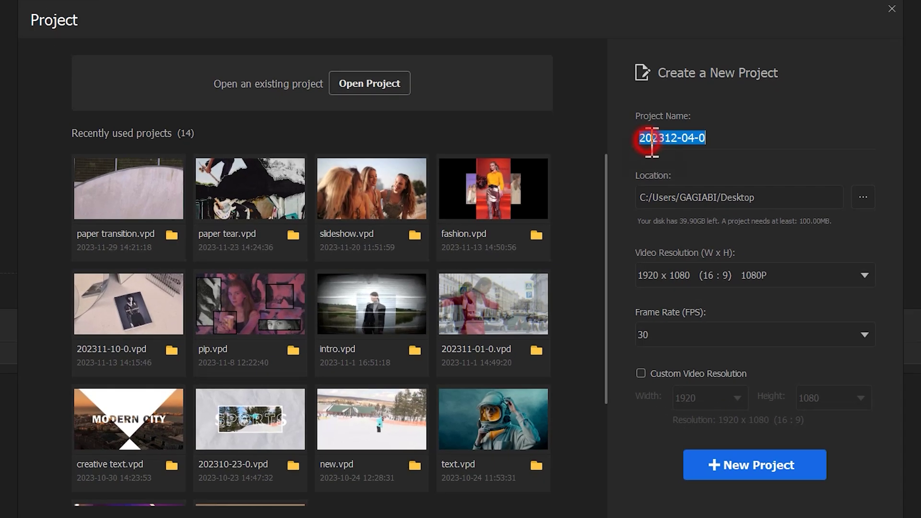
type("cinematic title")
left_click(764, 458)
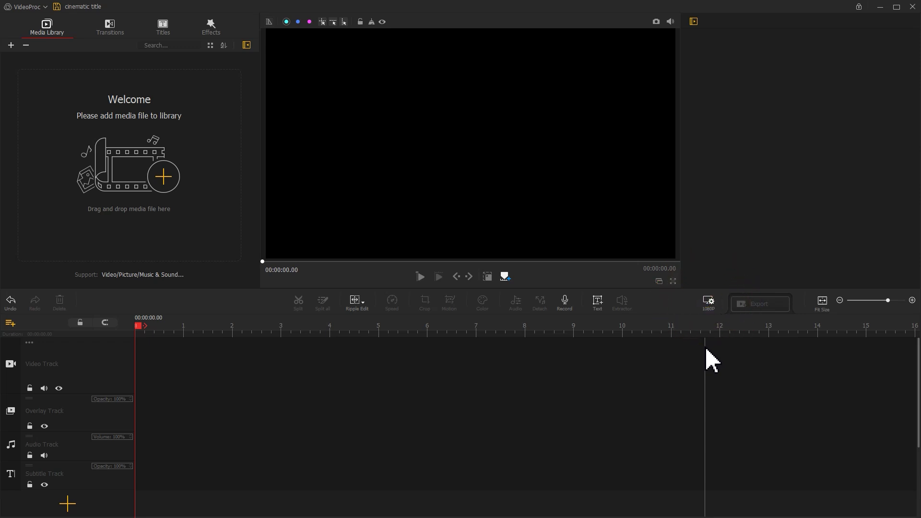
Set the 1080P project background to a custom green colour.
left_click(708, 303)
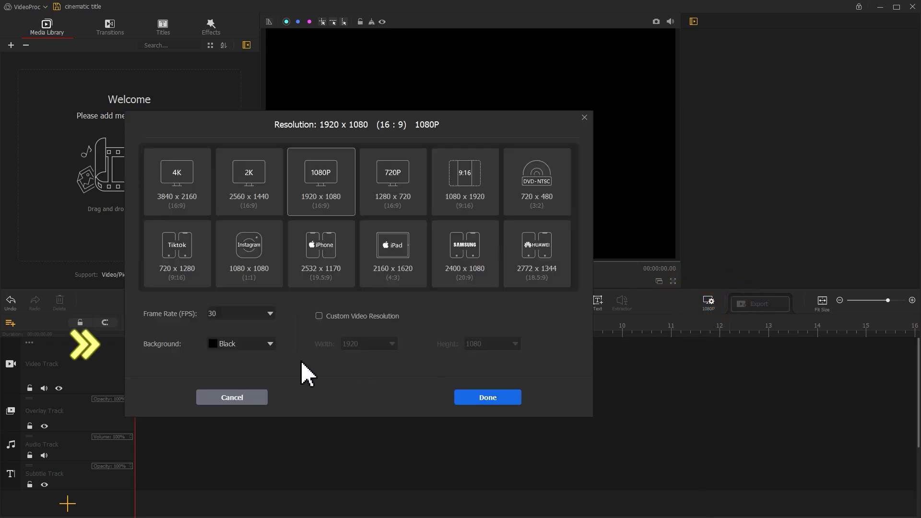
left_click(269, 344)
left_click(260, 359)
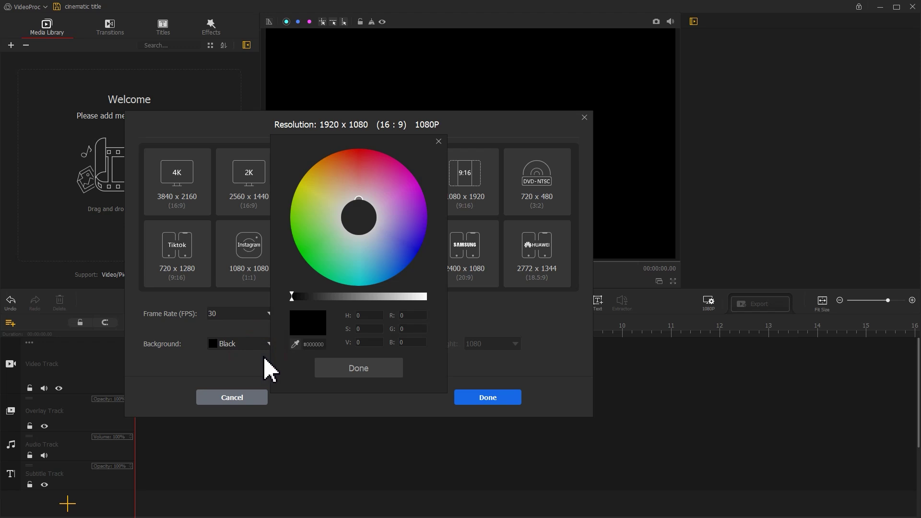
key("ctrl+v")
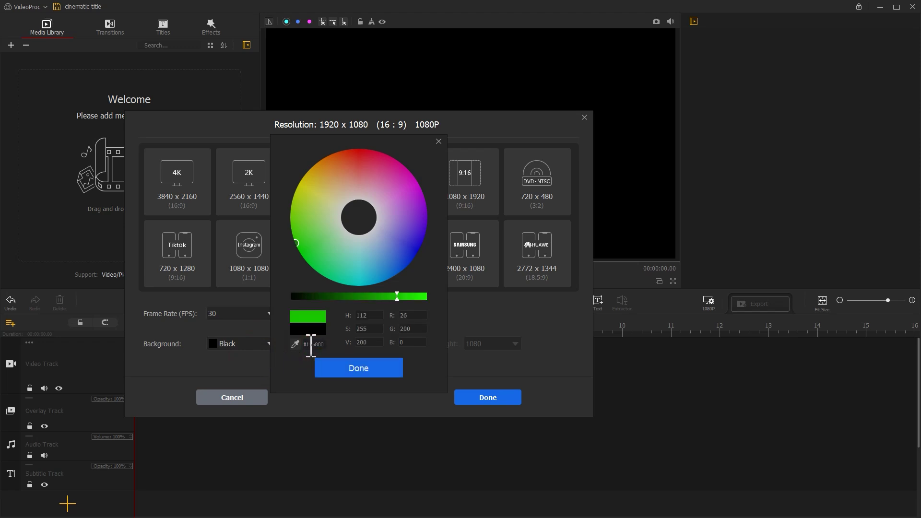
left_click(357, 369)
left_click(503, 396)
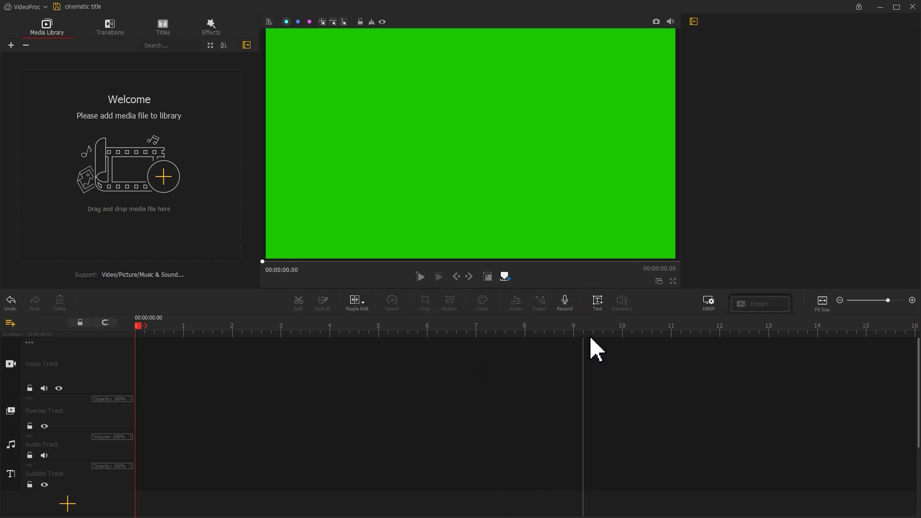
Add a text clip reading WINTER in Franklin Gothic Heavy Regular, size 300.
left_click(598, 304)
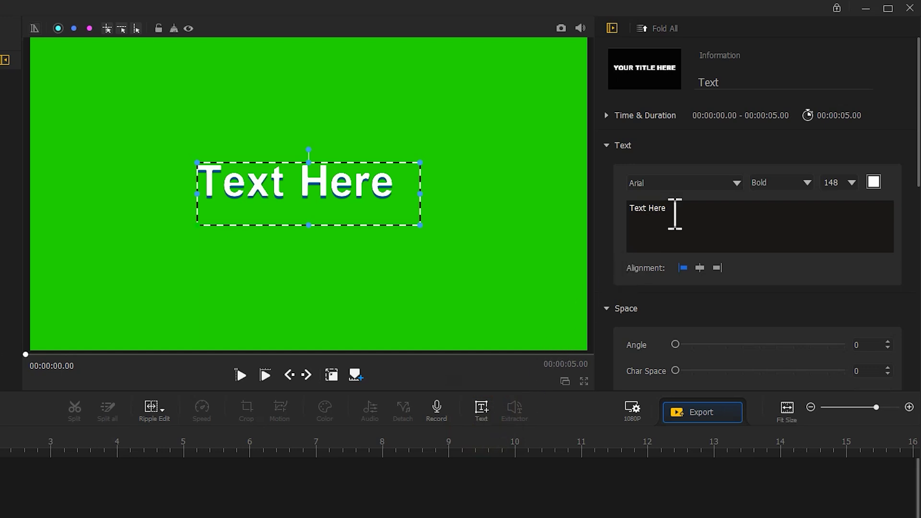
left_click_drag(675, 214, 631, 210)
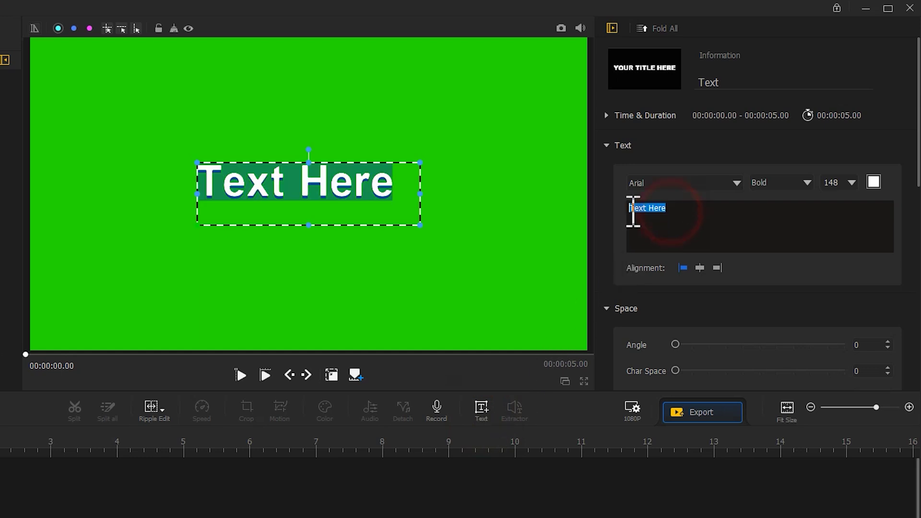
type("WINTER")
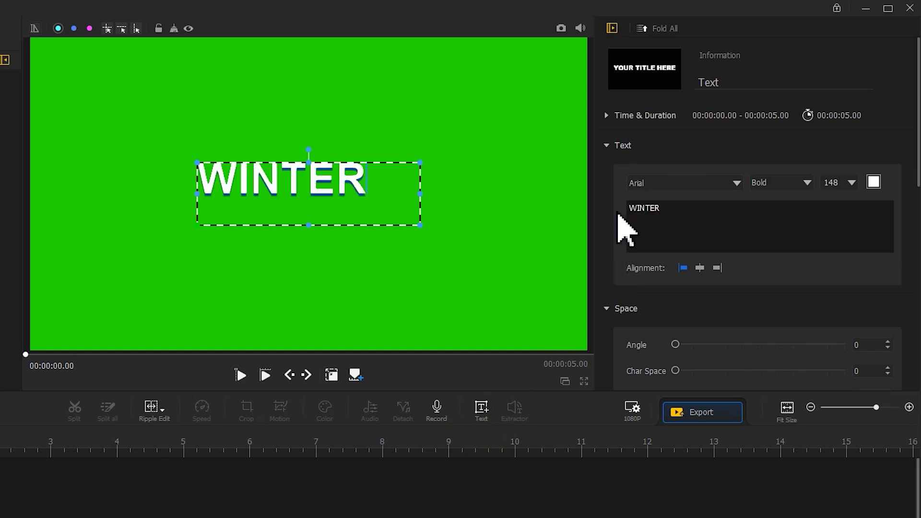
left_click(713, 183)
left_click_drag(818, 199, 817, 263)
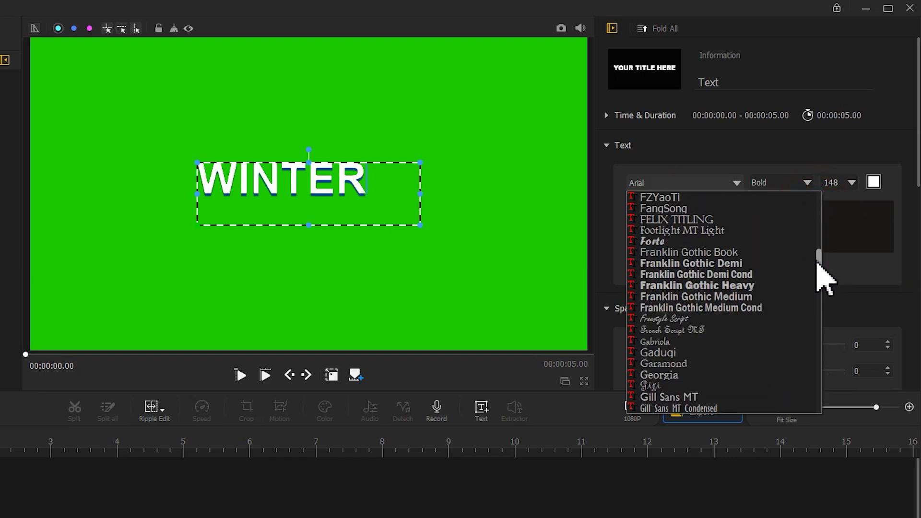
left_click(756, 286)
left_click(776, 184)
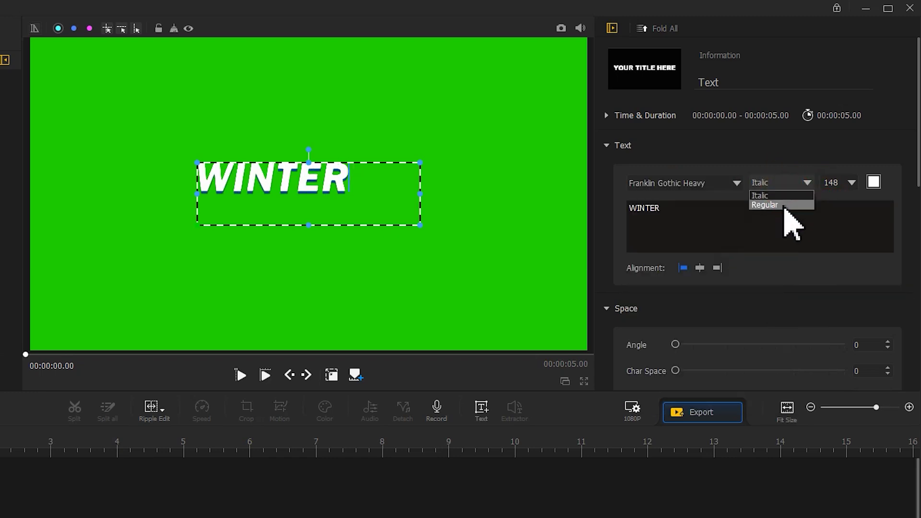
left_click(786, 205)
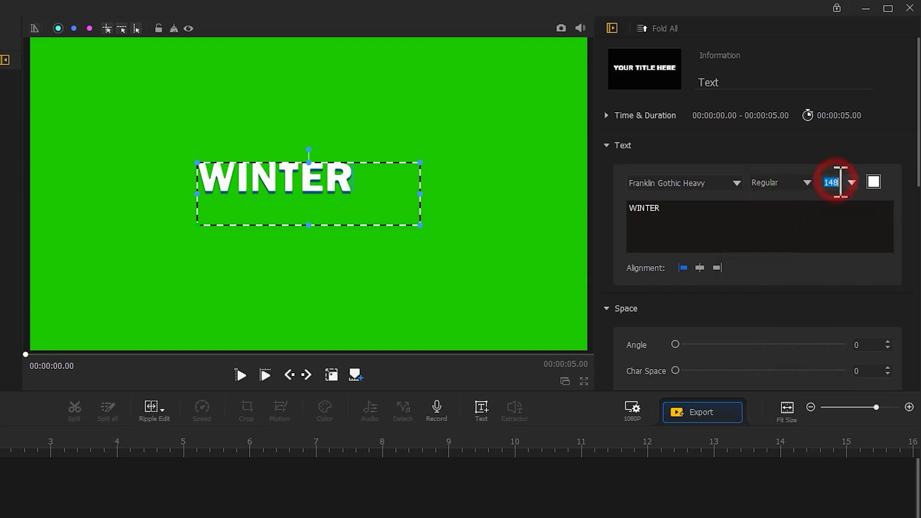
type("300")
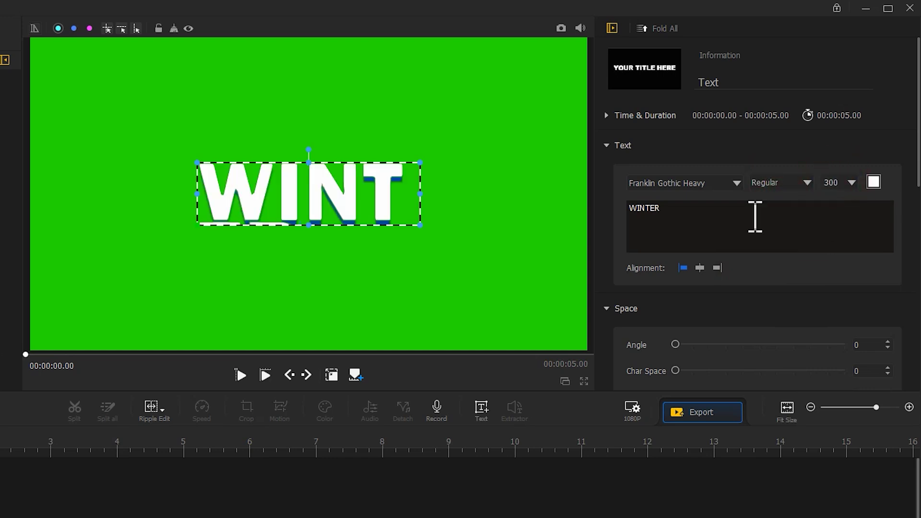
Enlarge the WINTER text box until it spans the full frame width.
left_click_drag(420, 193, 592, 187)
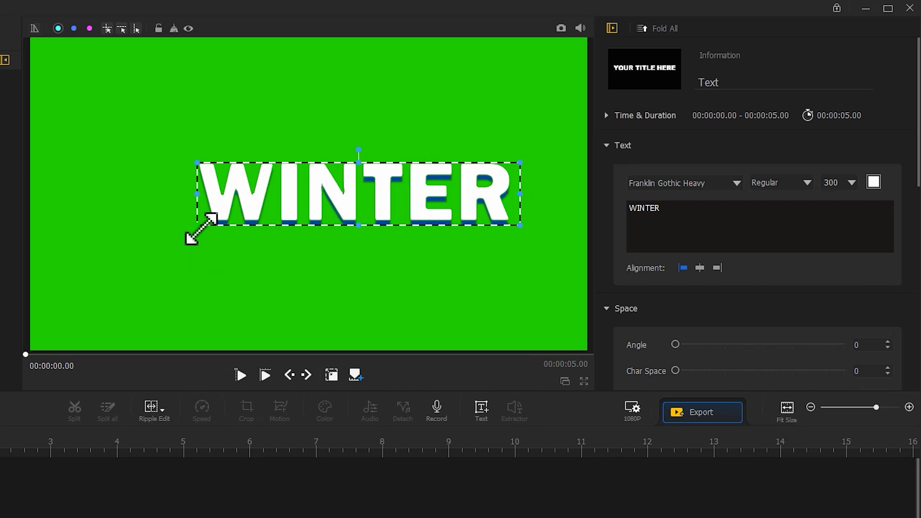
left_click_drag(198, 226, 42, 292)
left_click_drag(520, 162, 596, 139)
left_click_drag(438, 183, 438, 175)
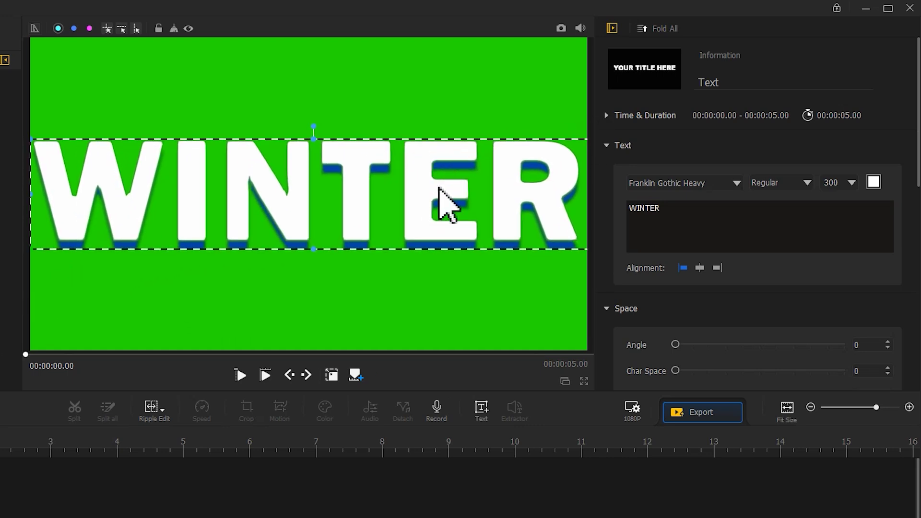
left_click(335, 375)
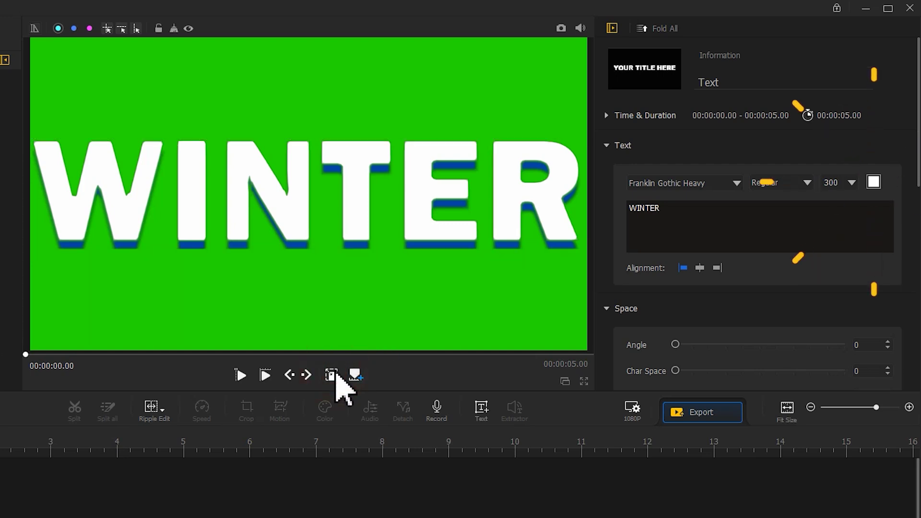
Change the WINTER text colour to grey-blue #95a6ae.
left_click(873, 183)
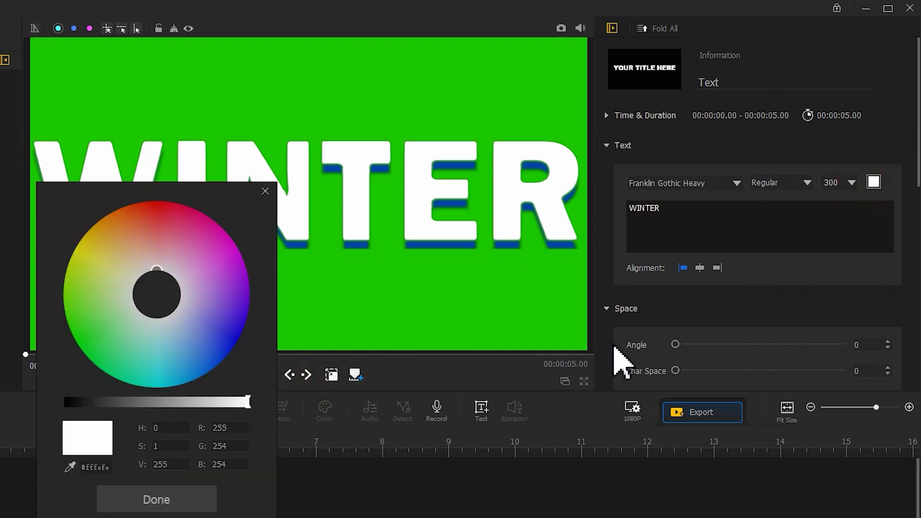
left_click(90, 468)
type("#95a6ae")
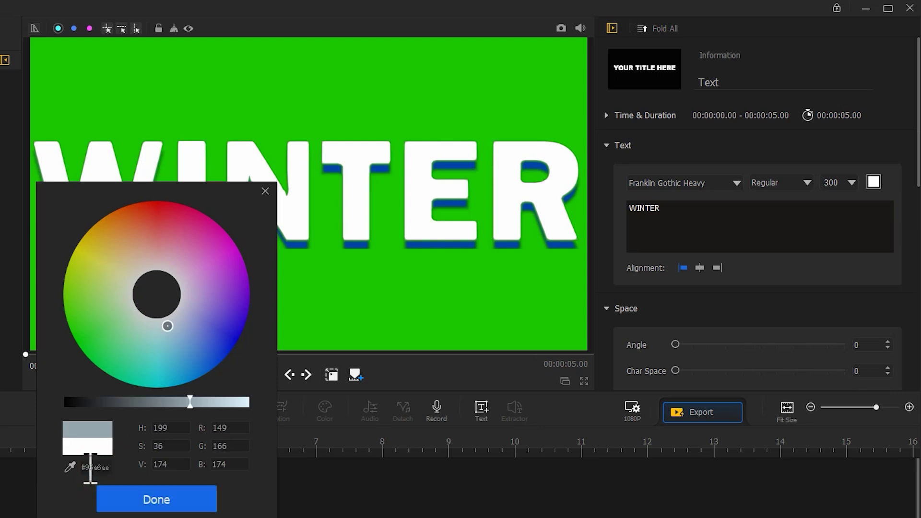
left_click(166, 497)
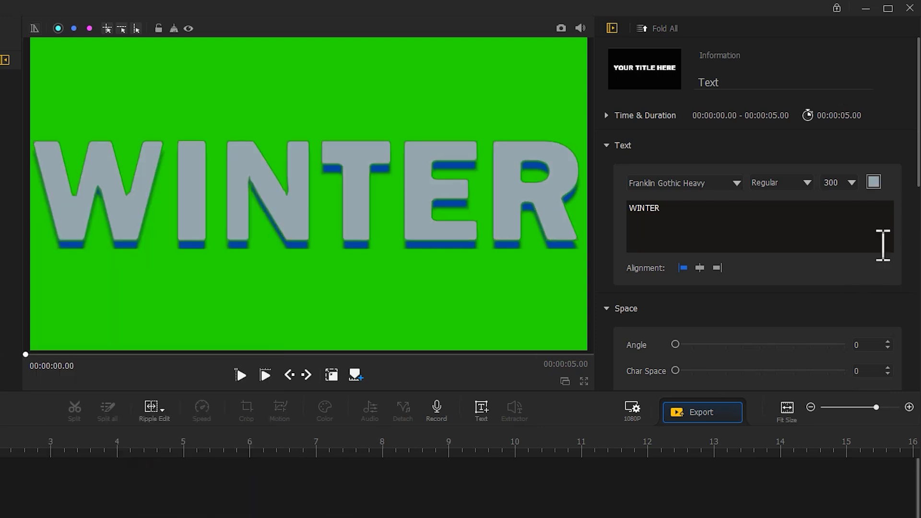
Set WINTER's text shadow offset to 0 and return to the editor after the snapshot.
left_click_drag(917, 166, 891, 373)
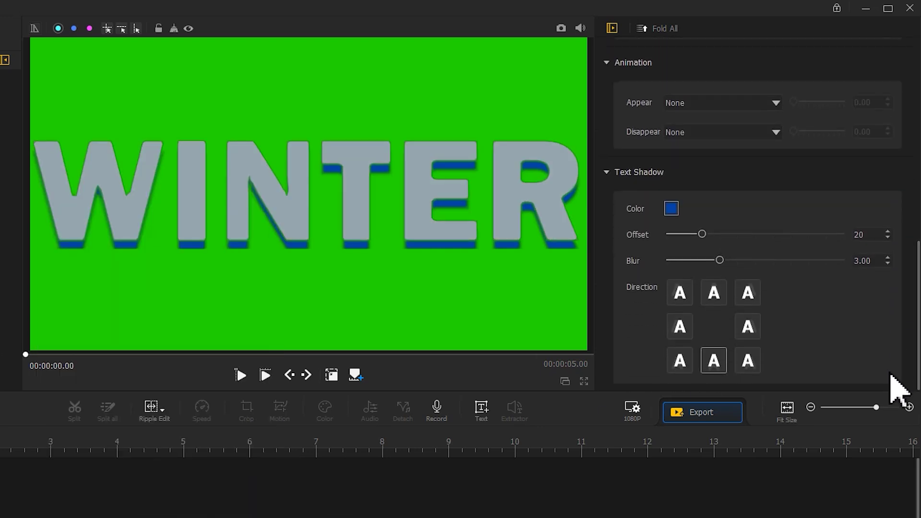
left_click_drag(702, 235, 658, 240)
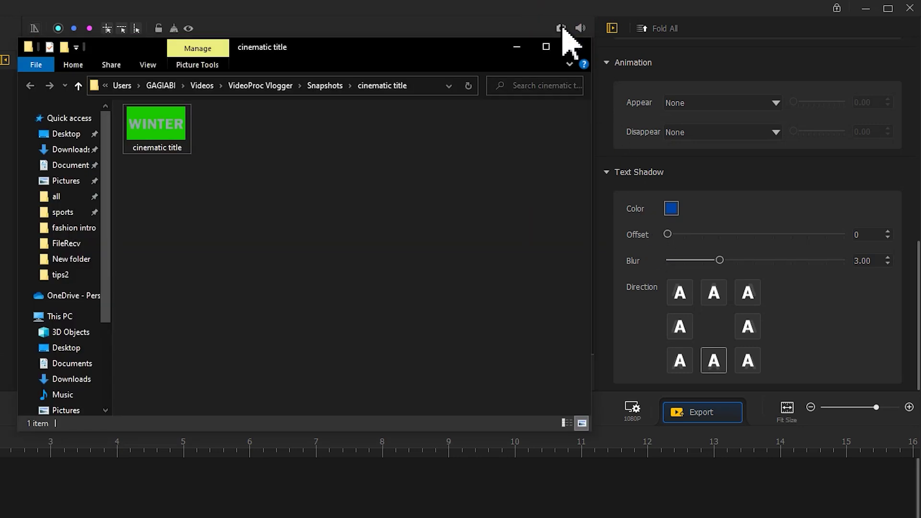
left_click(518, 23)
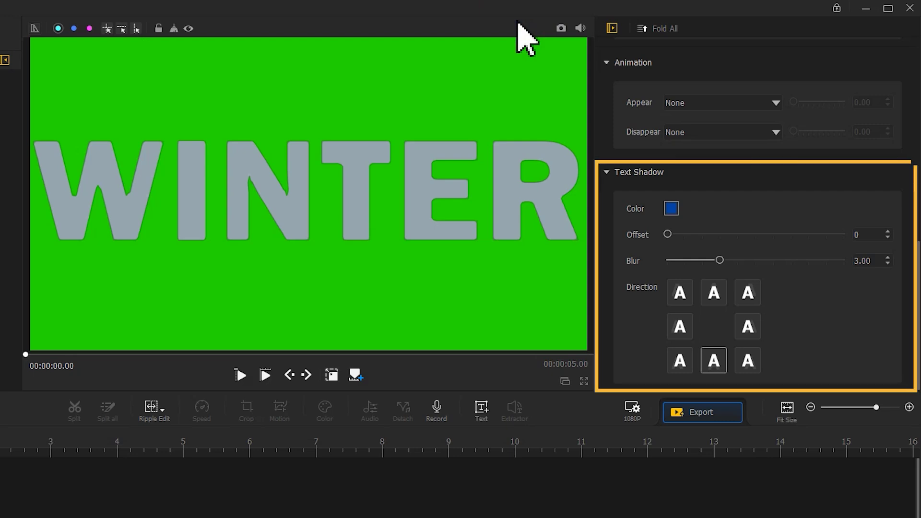
Give WINTER a dark grey drop shadow with offset 14 and blur 1.00.
left_click(671, 208)
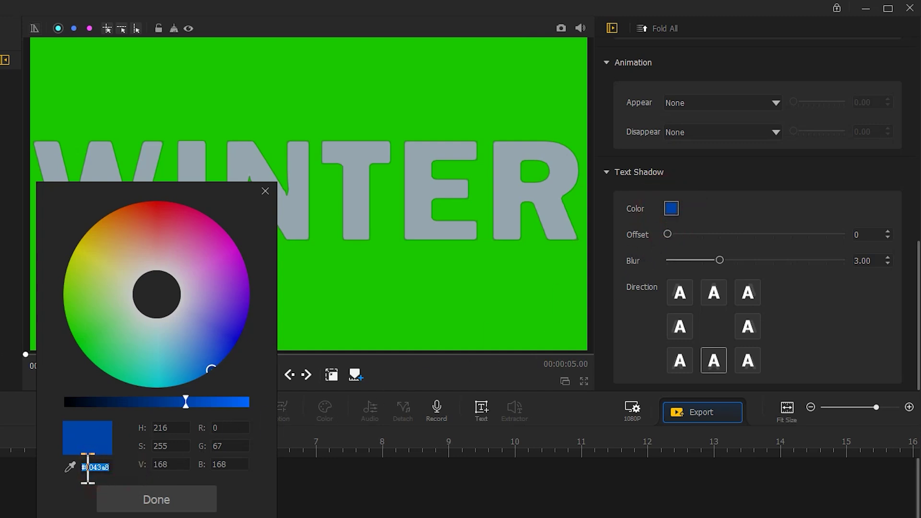
type("1c1c1c")
left_click(164, 500)
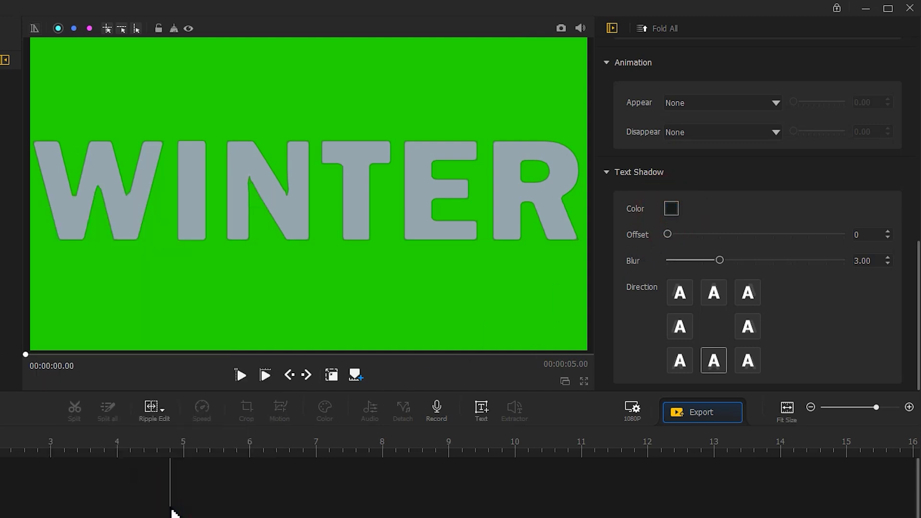
mouse_move(708, 235)
left_mouse_down()
mouse_move(743, 235)
mouse_move(694, 233)
left_mouse_up()
left_click(696, 260)
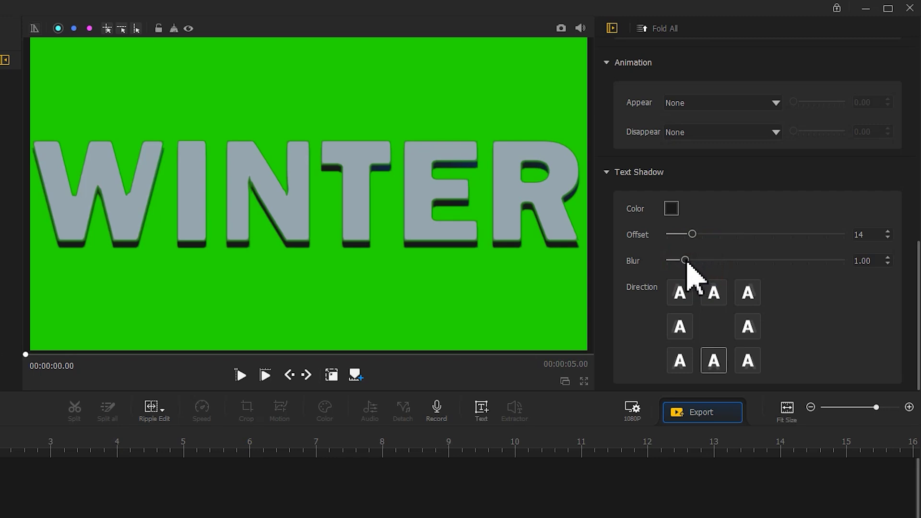
Take two snapshots of the WINTER title and close the snapshots folder.
left_click(561, 27)
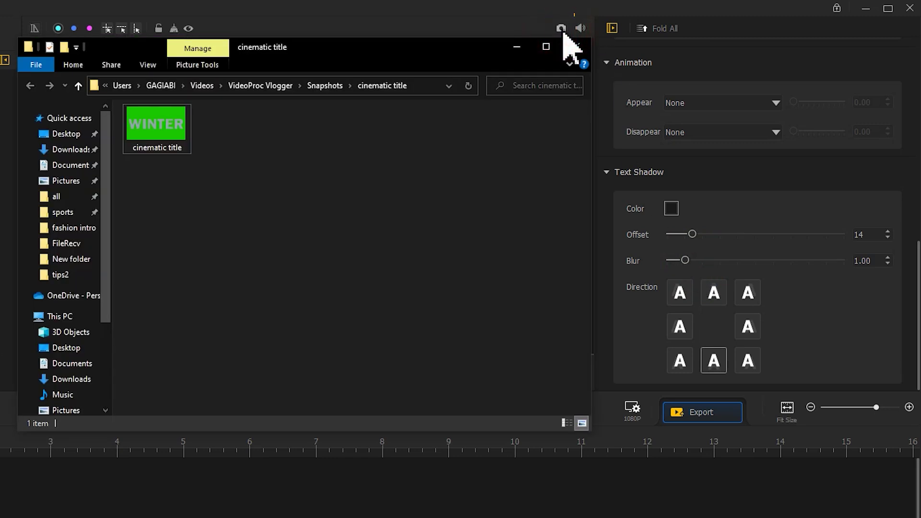
left_click(563, 31)
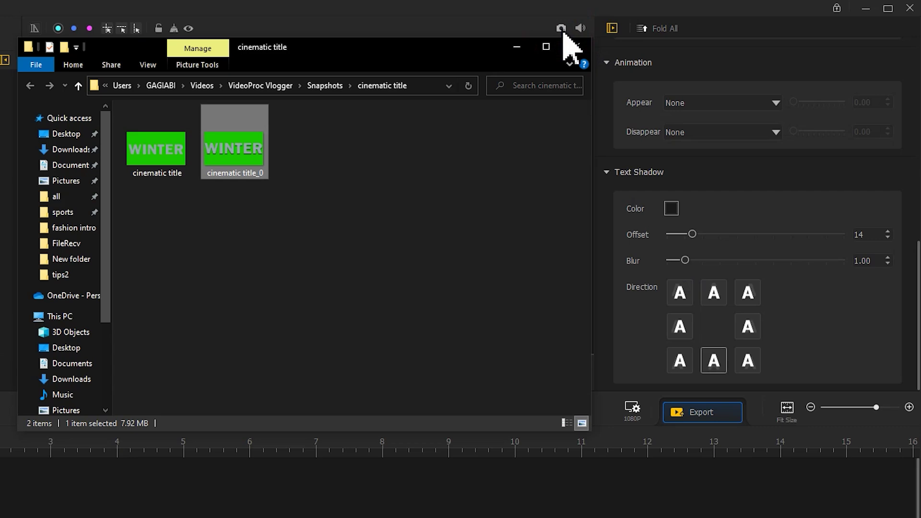
left_click(573, 47)
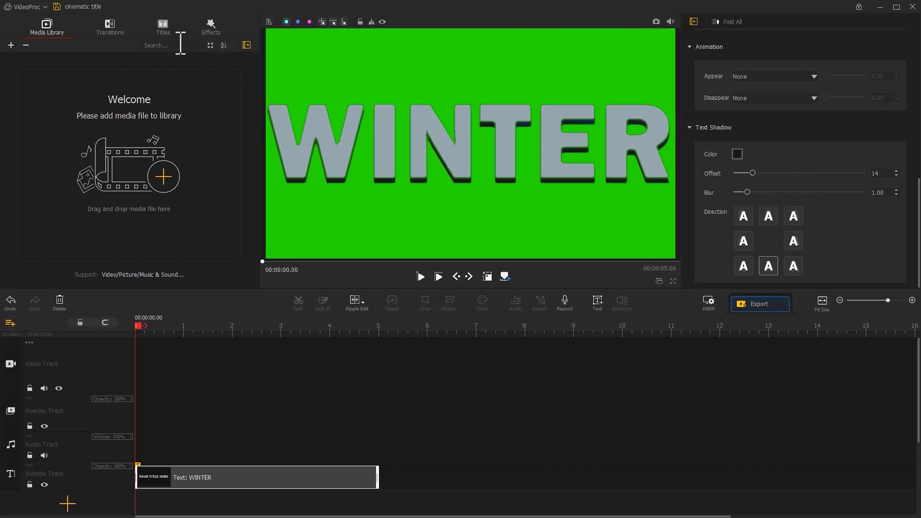
Place the SEE YOU title template on the subtitle track and select it.
left_click(166, 29)
left_click_drag(258, 106, 259, 244)
left_click_drag(203, 217, 518, 498)
left_click(528, 483)
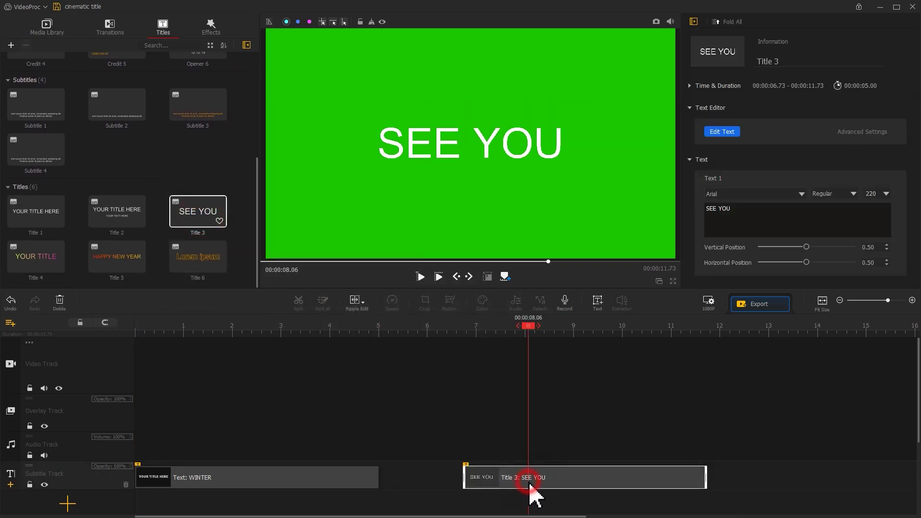
Set the project background to a custom dark red.
left_click(708, 302)
left_click(256, 341)
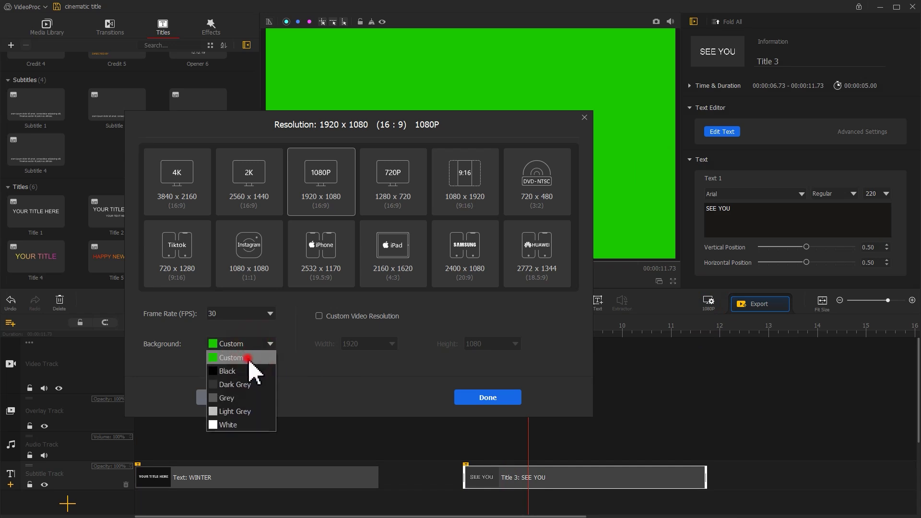
left_click(248, 359)
type("#990000")
left_click(347, 370)
left_click(507, 398)
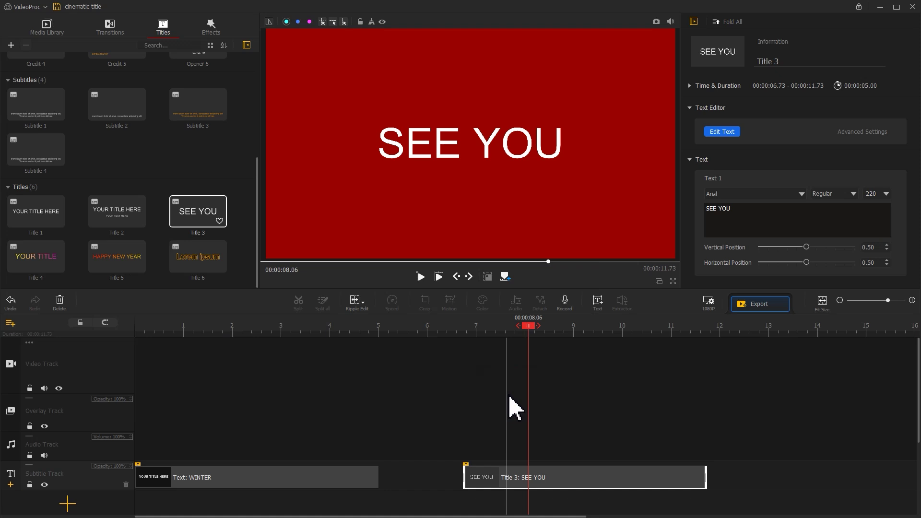
Change the title wording to Studios in bold at size 300.
key("ctrl+a")
type("Studios")
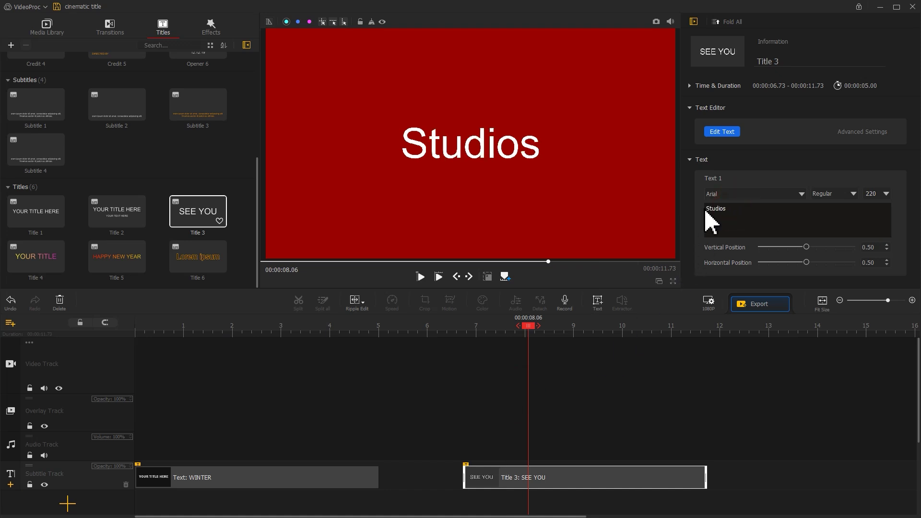
left_click(827, 191)
left_click(819, 203)
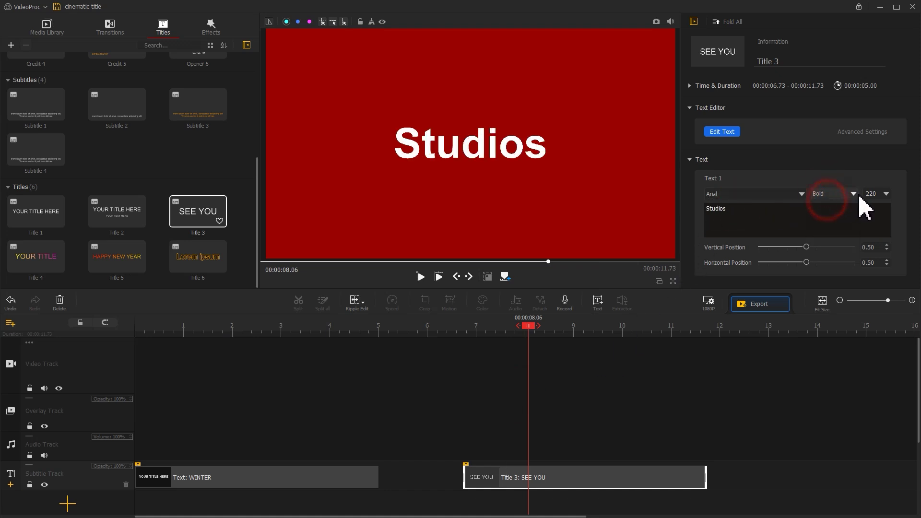
double_click(876, 193)
type("300")
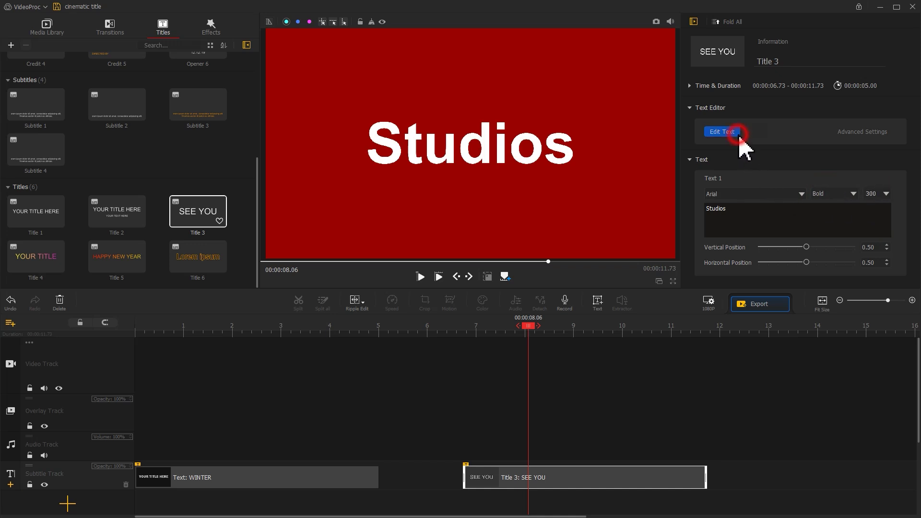
Slightly enlarge the Studios text in the detailed text editor and apply.
left_click(738, 136)
scroll(686, 192, "down", 1)
left_click(311, 401)
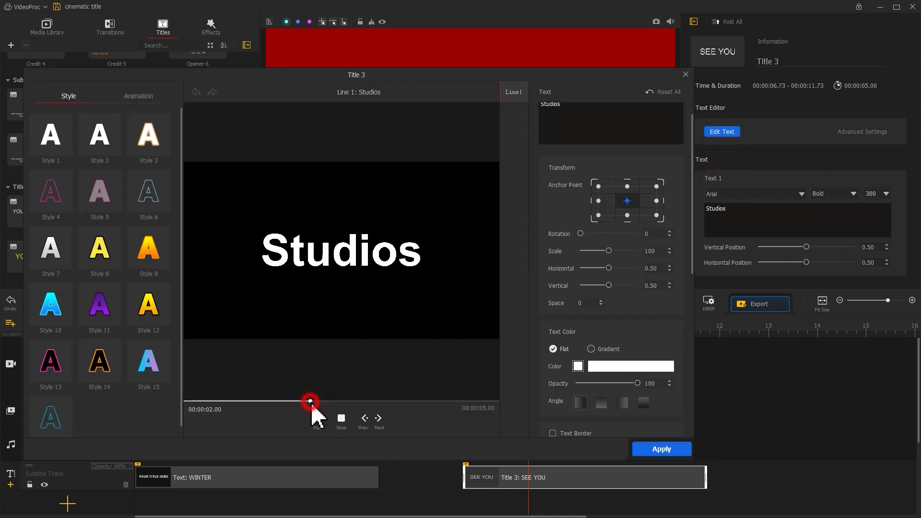
left_click(609, 250)
left_click_drag(616, 264, 623, 259)
left_click(661, 449)
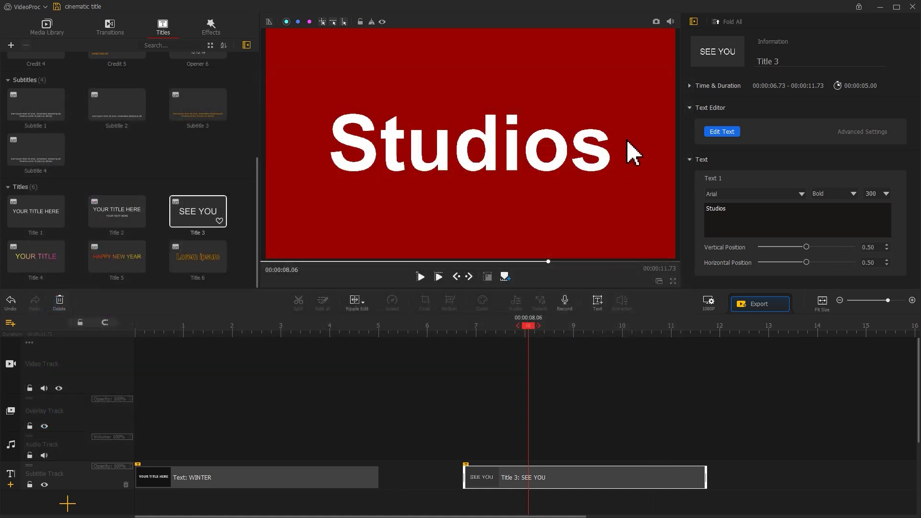
Snapshot the Studios title, then switch the project background to white.
left_click(655, 23)
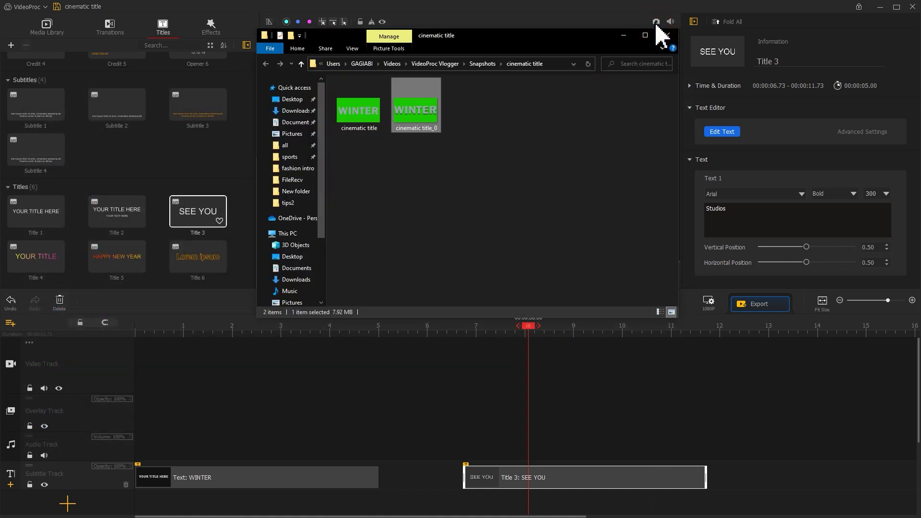
left_click(632, 21)
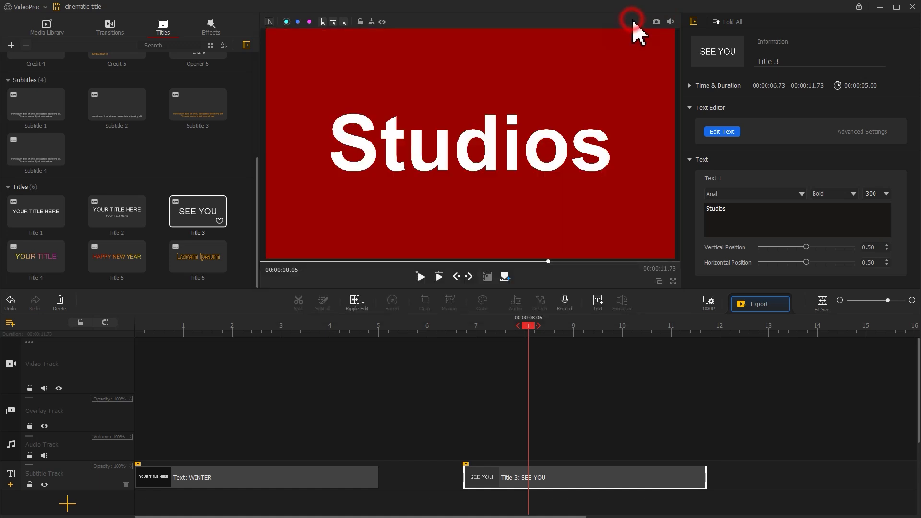
left_click(709, 305)
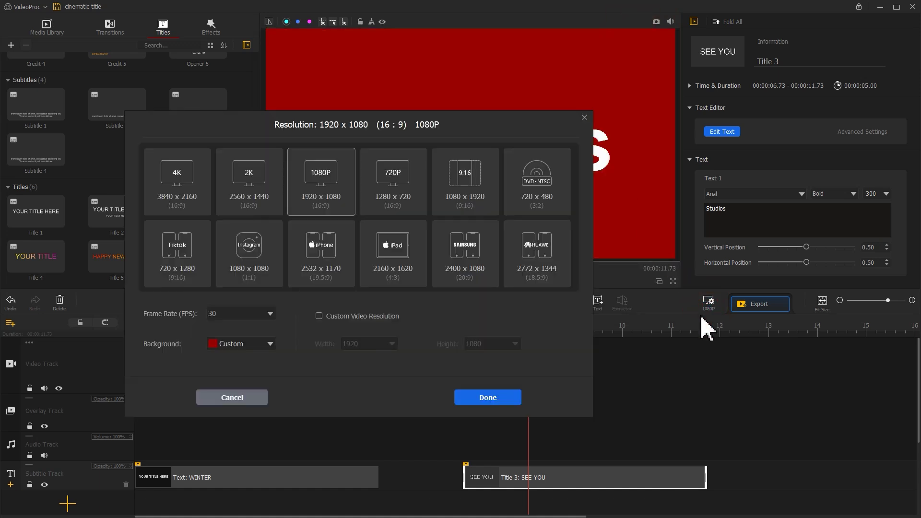
left_click(265, 350)
left_click(240, 424)
left_click(482, 400)
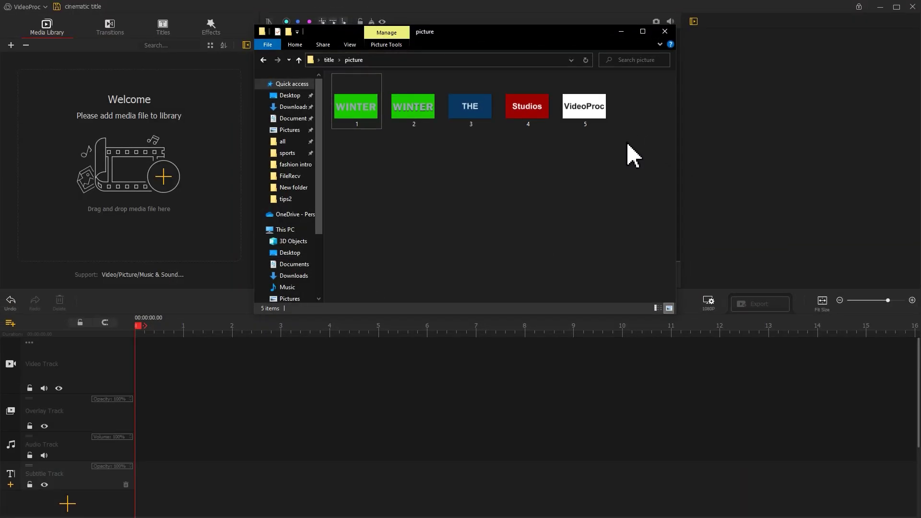
Import the sky video, music and title pictures, and set the background to black.
left_click(264, 60)
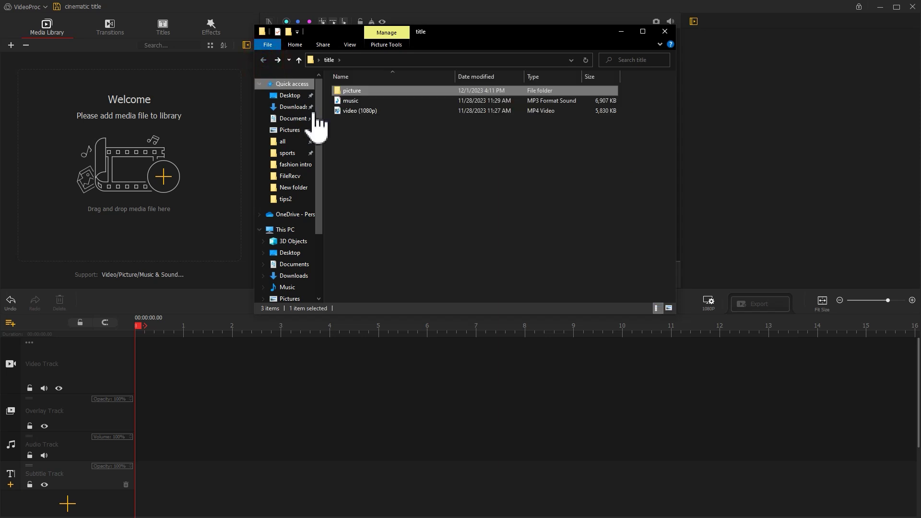
left_click_drag(411, 146, 99, 138)
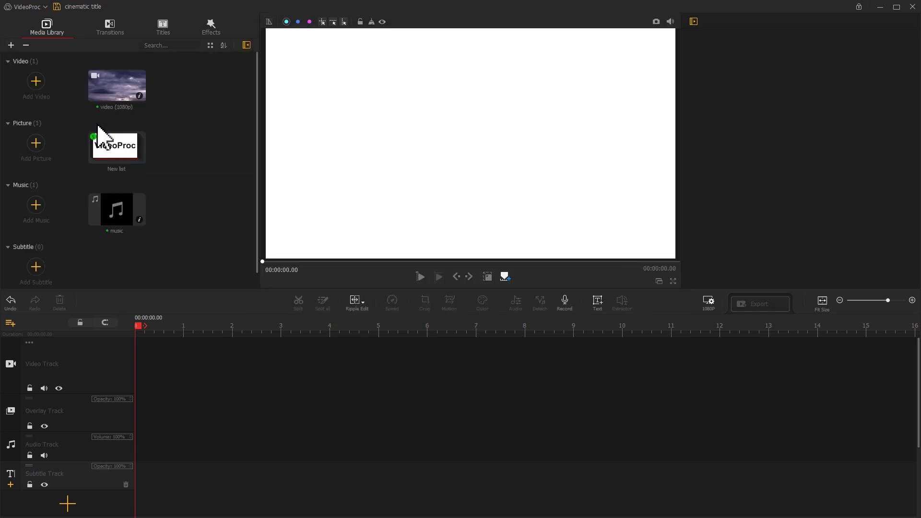
left_click(704, 299)
left_click(245, 344)
left_click(244, 368)
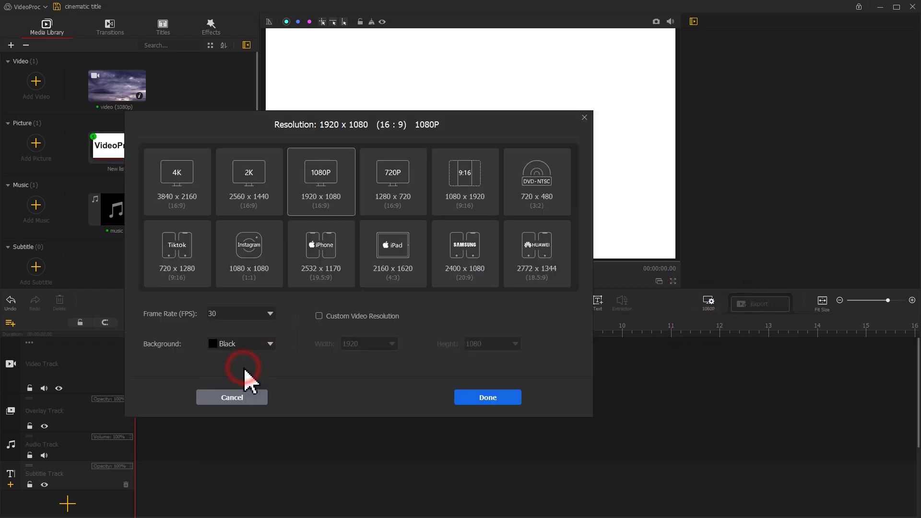
left_click(486, 398)
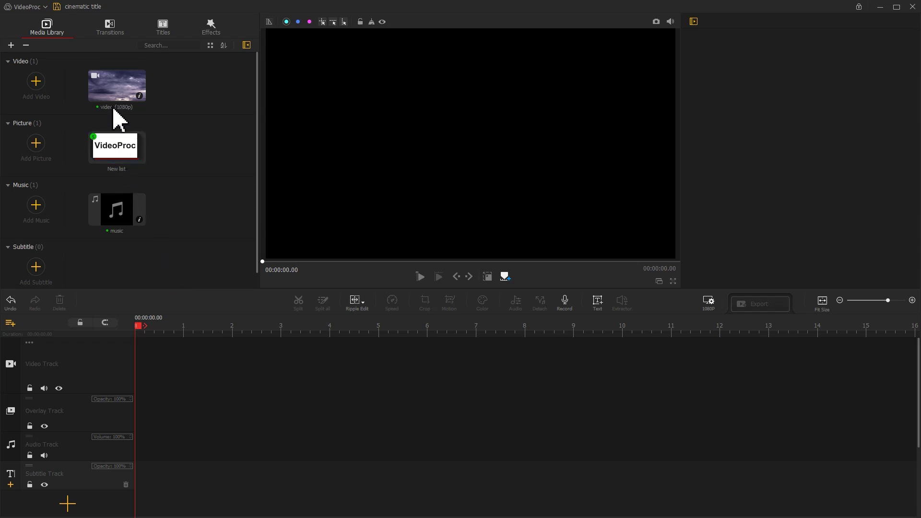
Place the sky video and music on the timeline and split the music at the video's end.
left_click_drag(114, 104, 128, 376)
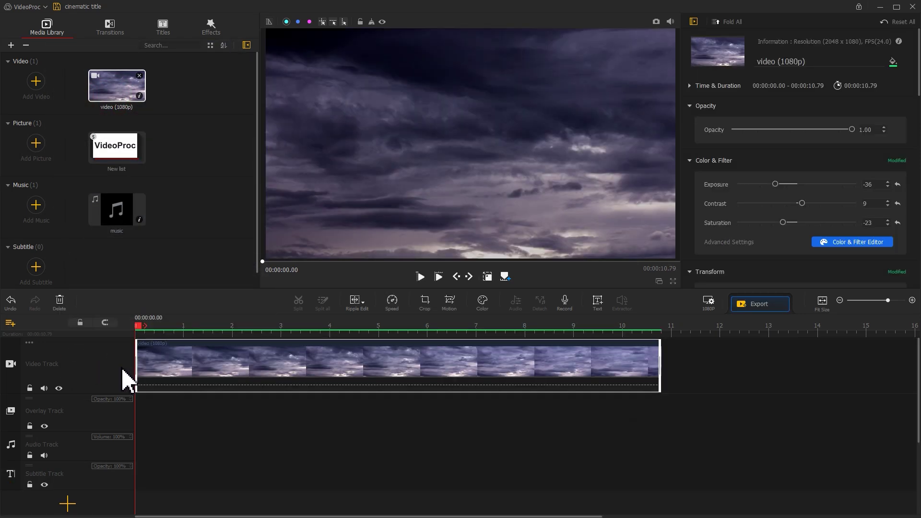
left_click_drag(102, 229, 113, 437)
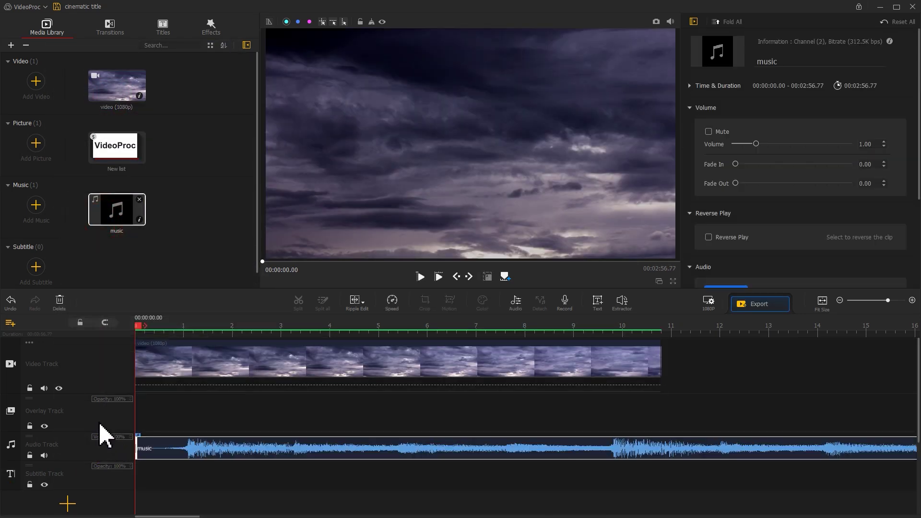
left_click_drag(571, 330, 666, 333)
left_click(298, 301)
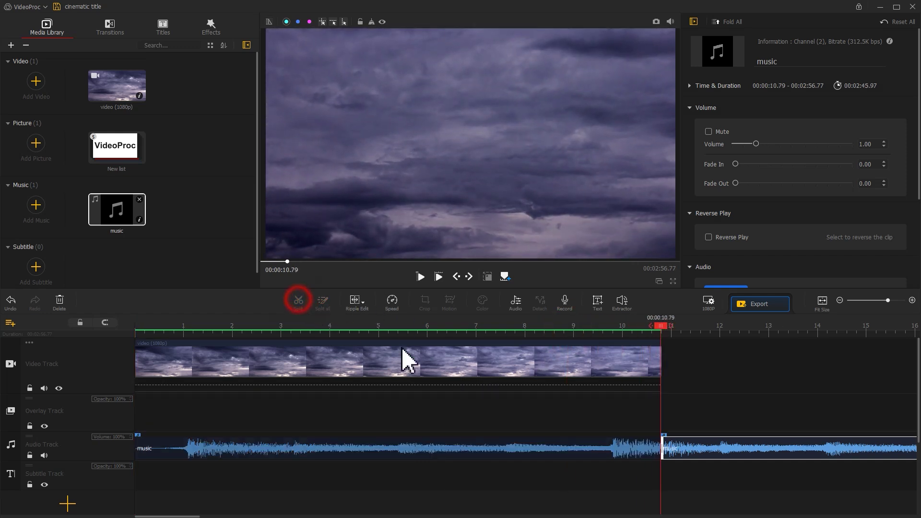
Delete the excess music and fade out the remaining 10.79 s track over 1.77.
left_click(664, 448)
key("Delete")
left_click(634, 447)
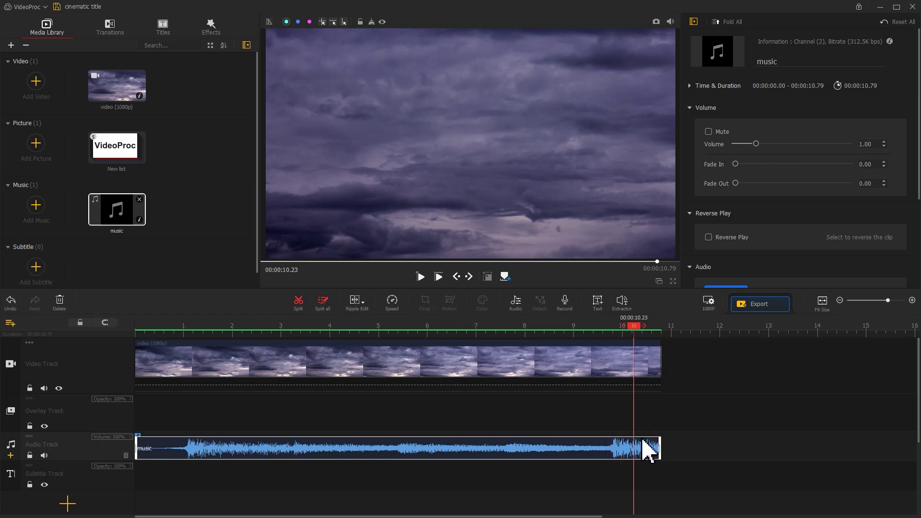
left_click_drag(735, 183, 751, 183)
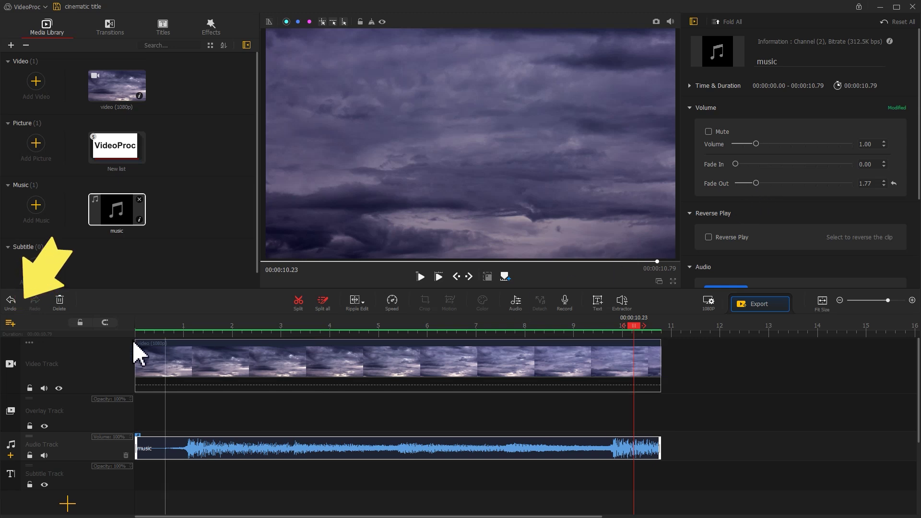
Add four overlay tracks to the timeline.
left_click(10, 323)
left_click(29, 325)
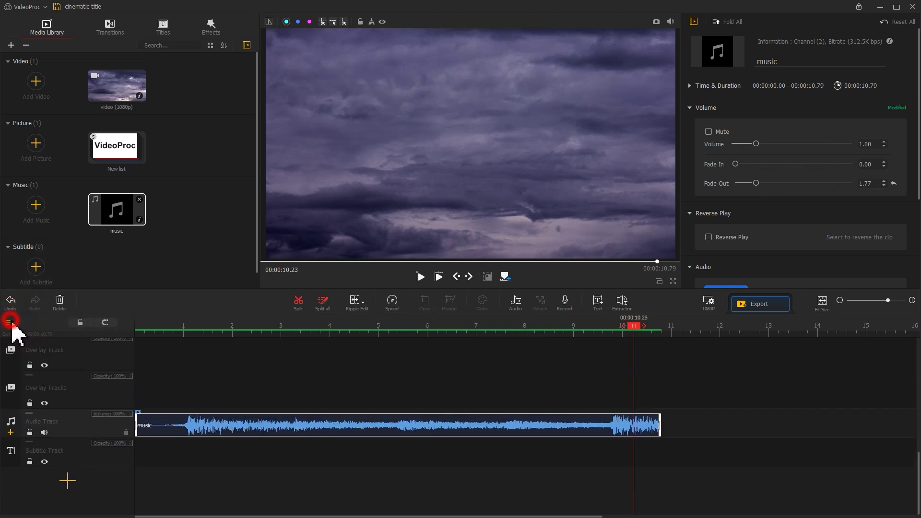
left_click(9, 322)
left_click(21, 330)
left_click(9, 323)
left_click(25, 330)
left_click(8, 322)
left_click(24, 331)
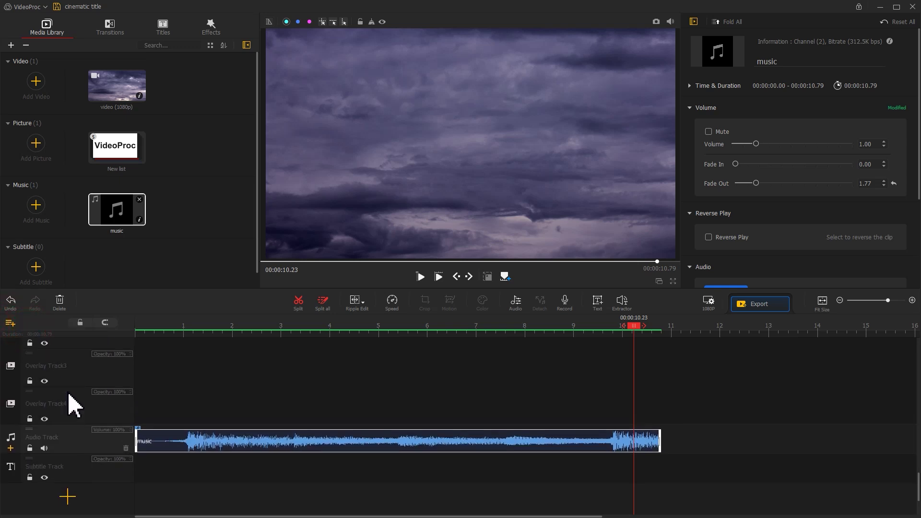
Place the WINTER picture on the first overlay track starting at 1.10 seconds.
scroll(75, 402, "up", 3)
double_click(115, 146)
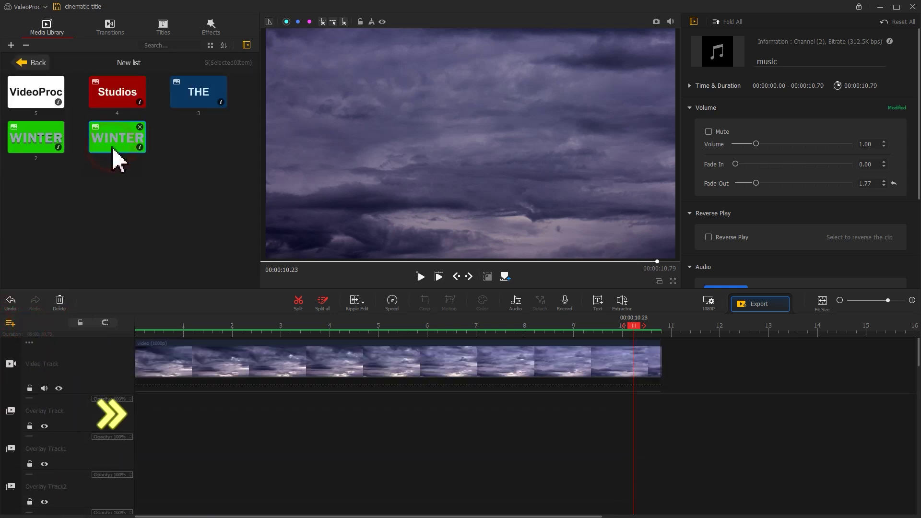
left_click_drag(114, 144, 165, 411)
left_click_drag(196, 328, 189, 328)
left_click_drag(173, 415, 658, 427)
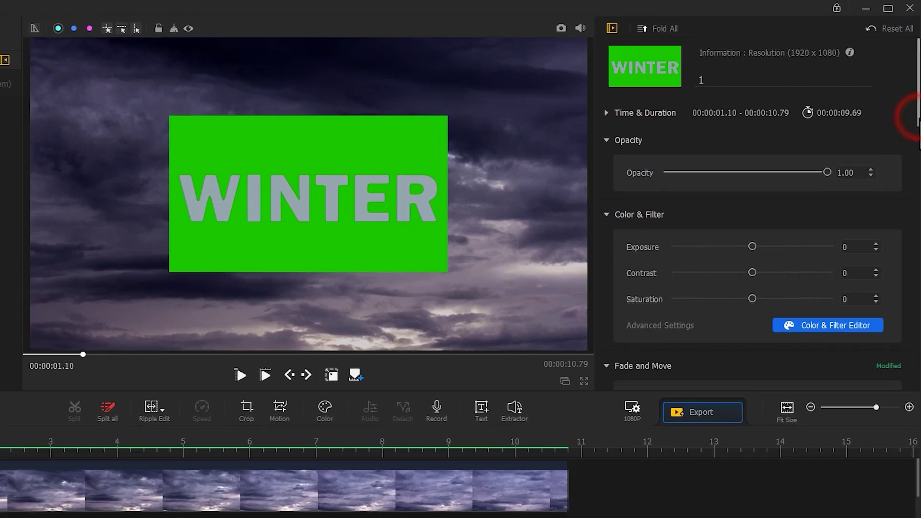
Chroma-key the sampled green out of the WINTER clip with tolerance 0.
scroll(900, 158, "down", 10)
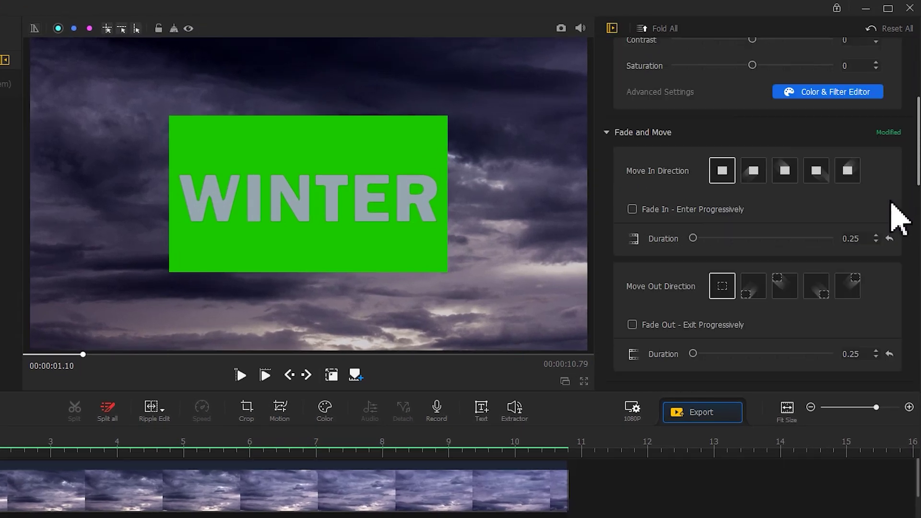
scroll(872, 316, "down", 4)
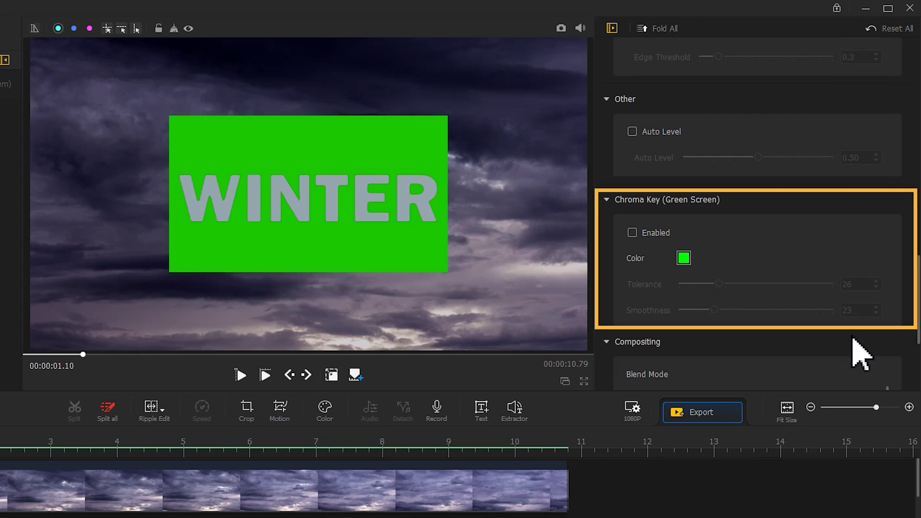
left_click(686, 260)
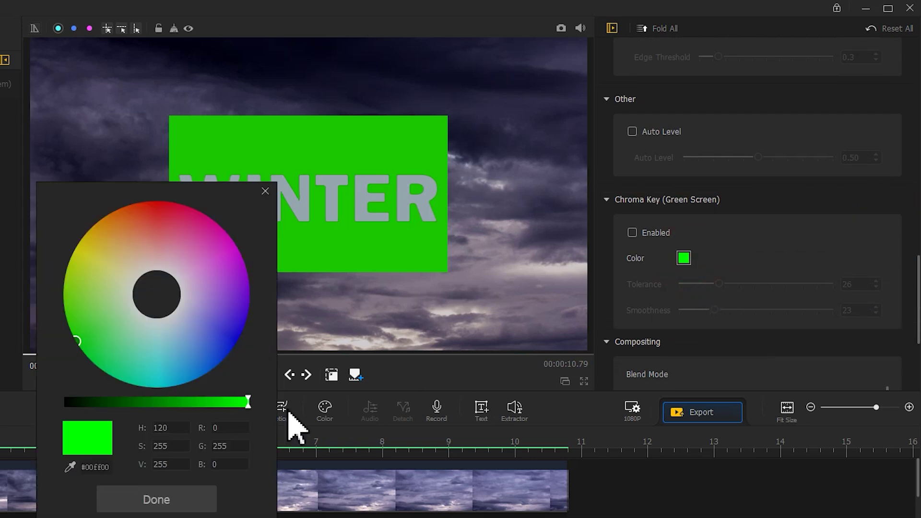
left_click(70, 467)
left_click(283, 144)
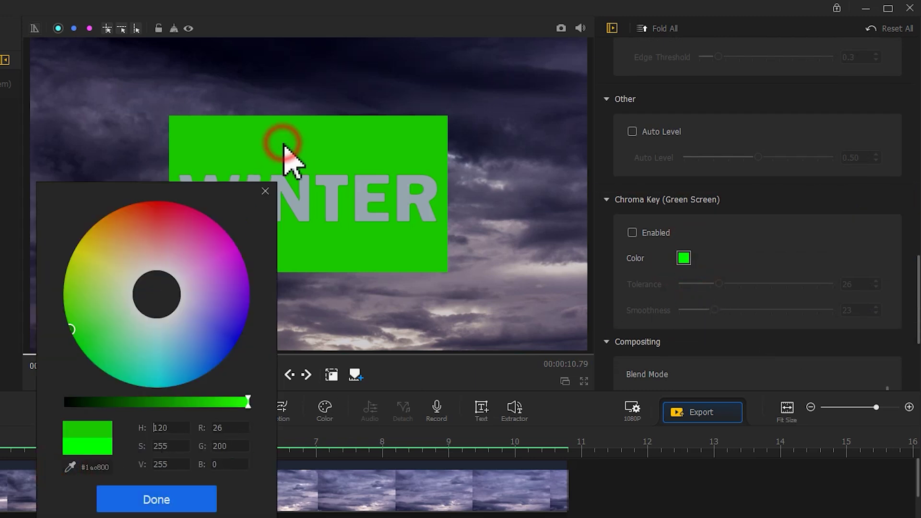
left_click(187, 501)
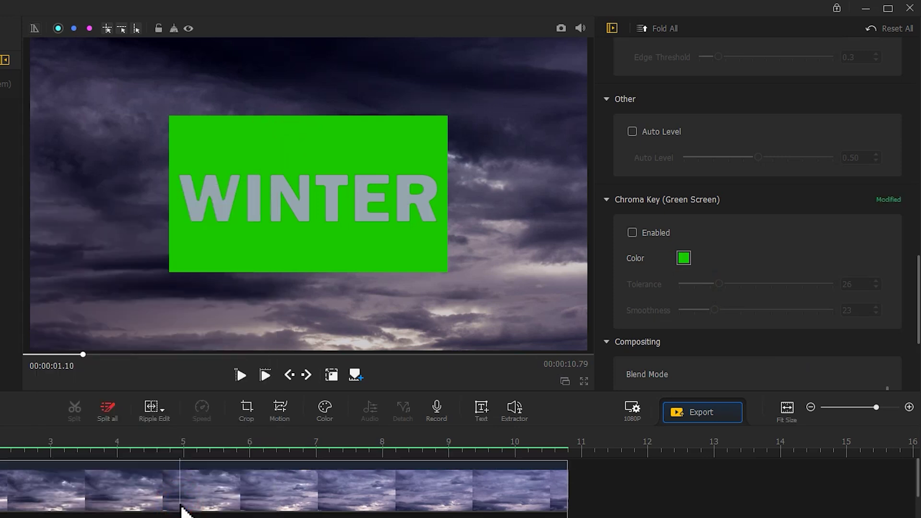
left_click(632, 233)
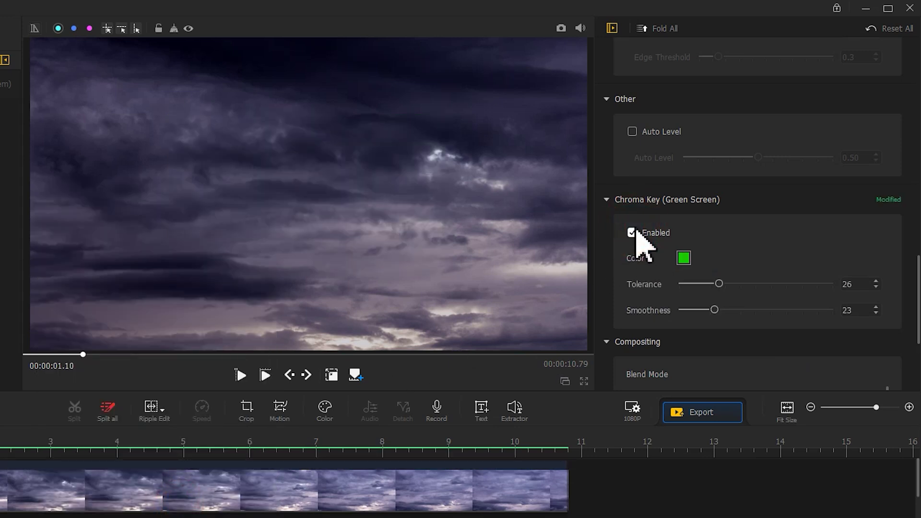
left_click_drag(715, 287, 720, 310)
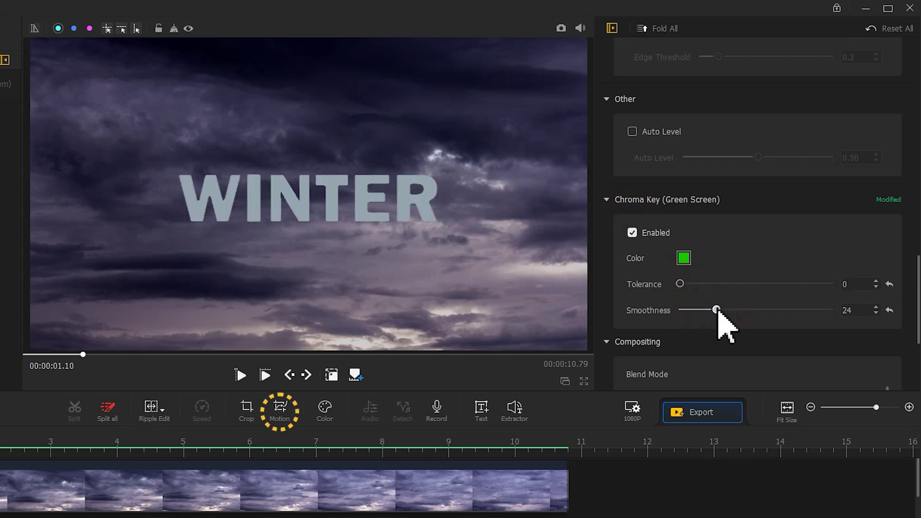
Add a starting motion keyframe on WINTER, enlarging the view box over the word's left side.
left_click(281, 408)
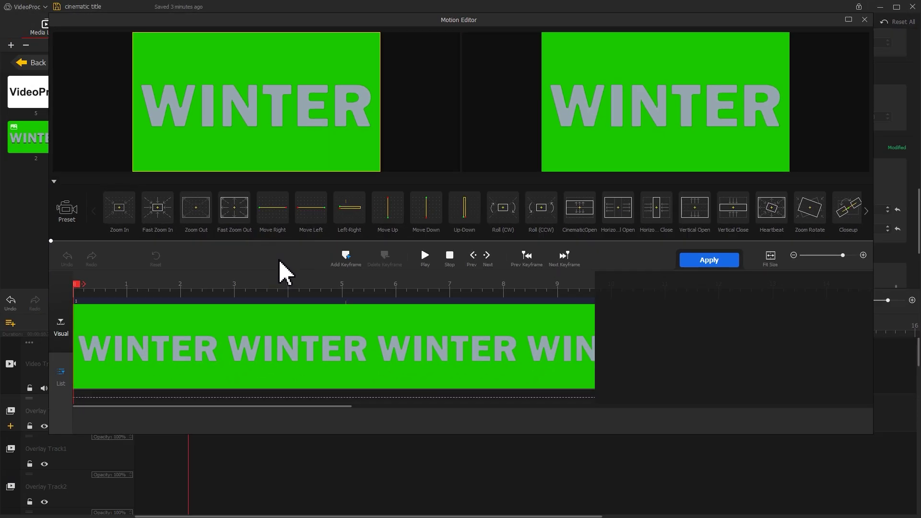
left_click(345, 257)
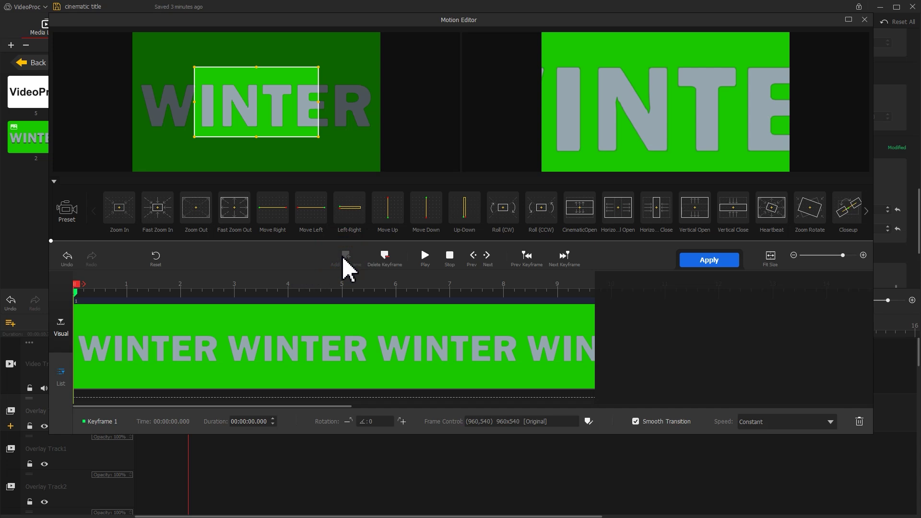
left_click_drag(195, 136, 158, 158)
mouse_move(199, 117)
left_mouse_down()
mouse_move(185, 118)
mouse_move(192, 113)
left_mouse_up()
Add an ending keyframe at 9.69 s with the view box shifted to the word's right side.
left_click_drag(79, 286, 643, 262)
left_click(345, 257)
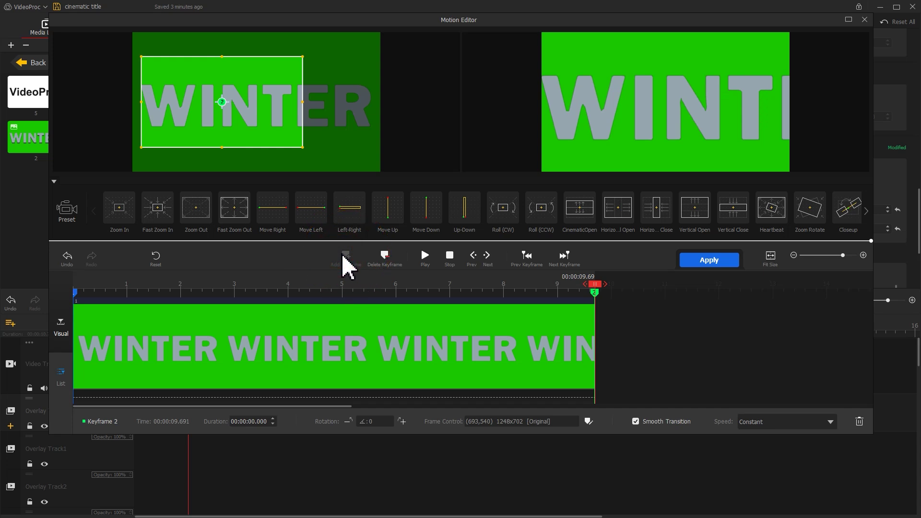
left_click_drag(258, 115, 322, 110)
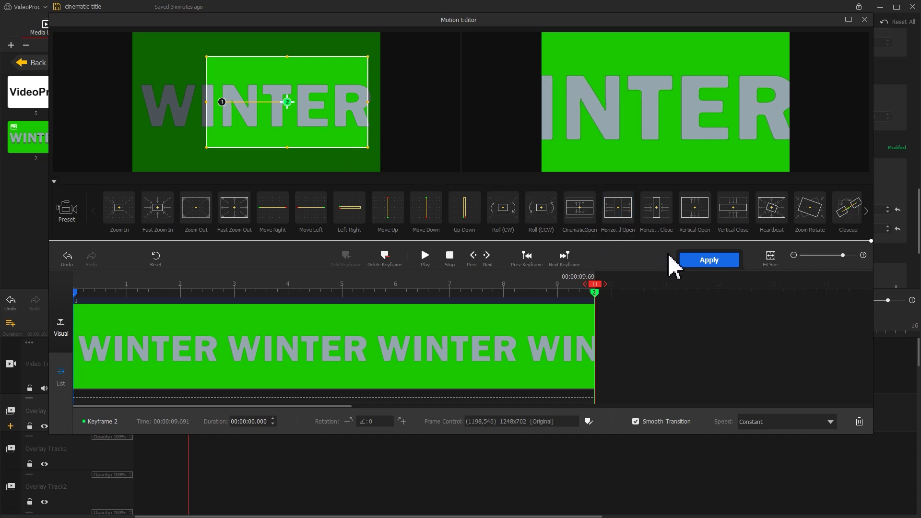
Apply the panning motion, raise WINTER's exposure, and add a 0.25 s Fade In.
left_click(694, 261)
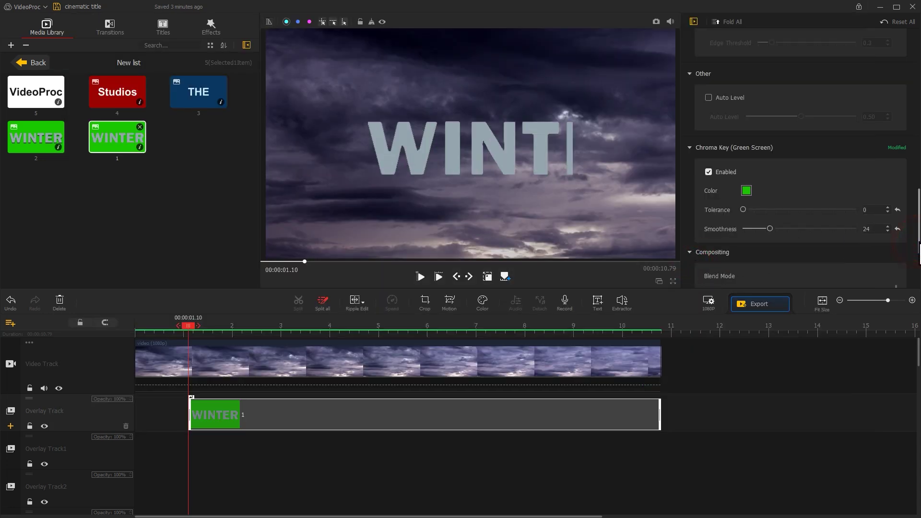
scroll(890, 113, "up", 10)
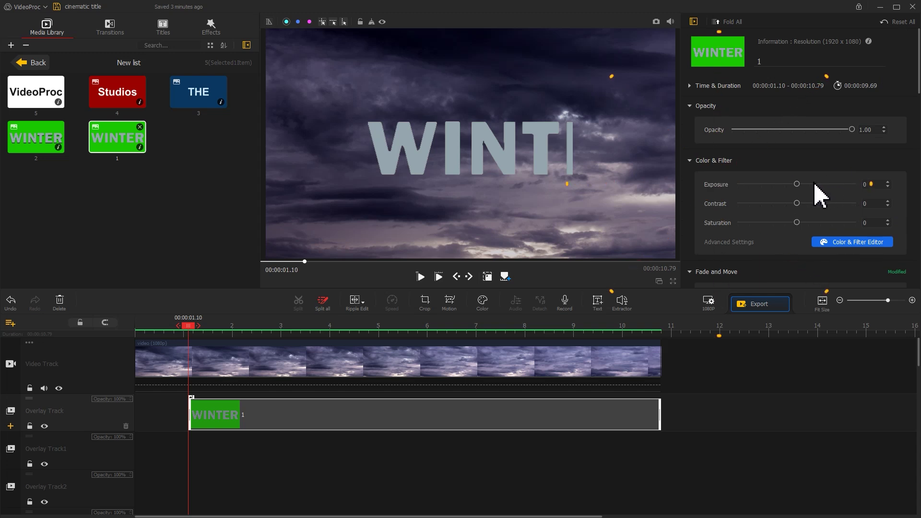
left_click(812, 184)
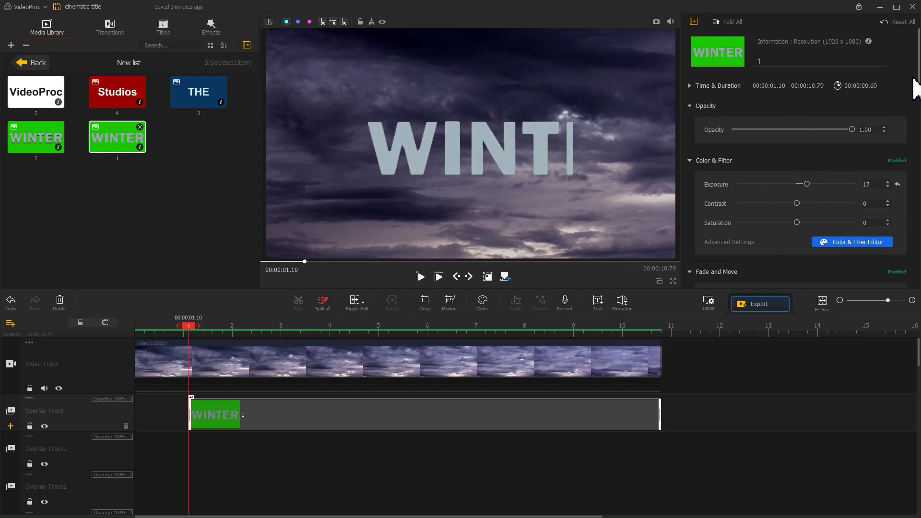
left_click_drag(917, 81, 914, 140)
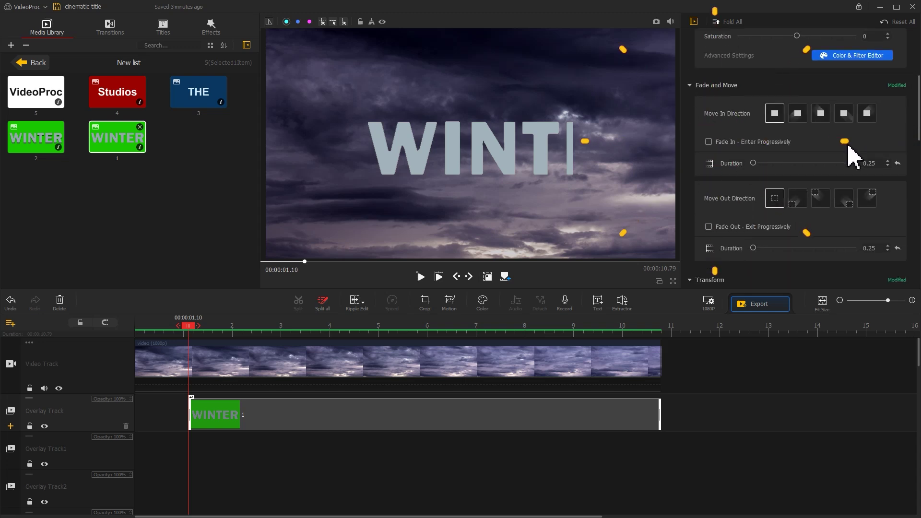
left_click(778, 144)
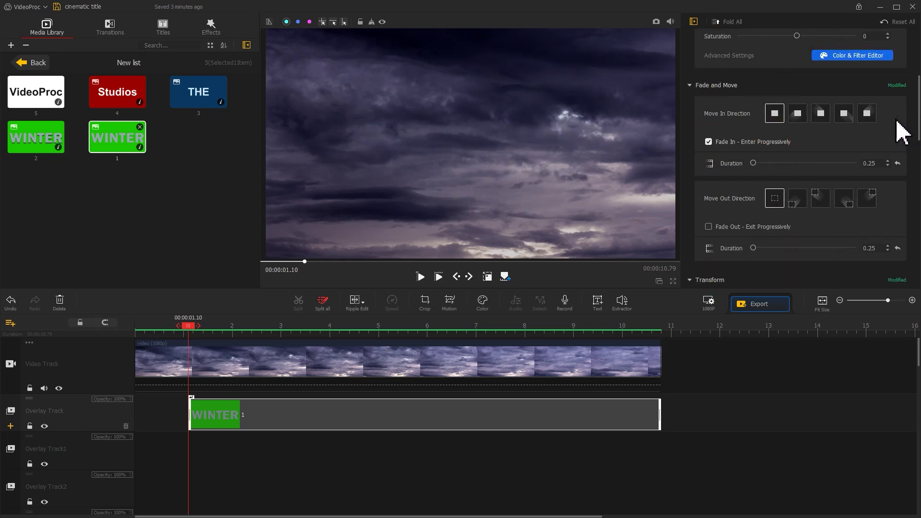
left_click_drag(913, 128, 906, 189)
At 5.00 s, enlarge WINTER to scale 1.48 and lower it to position 0.500/0.550.
left_click(487, 276)
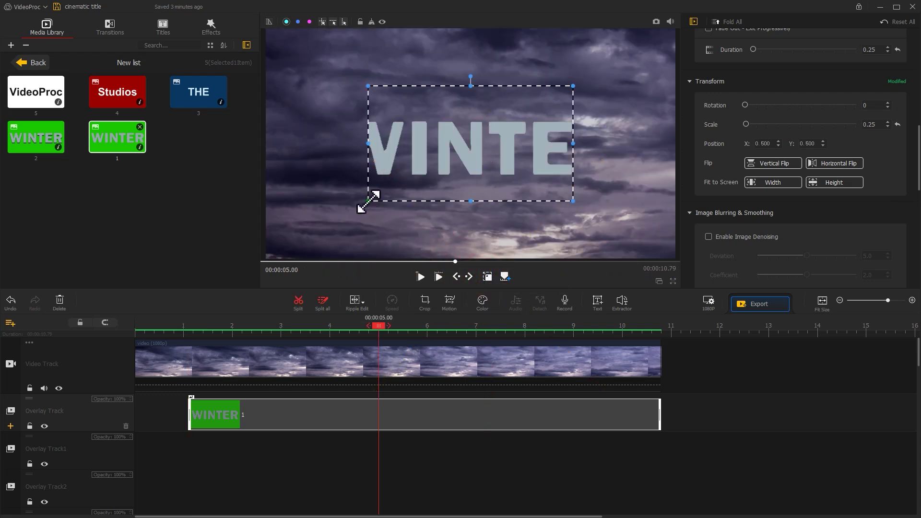
left_click_drag(368, 201, 252, 239)
left_click_drag(573, 87, 679, 41)
left_click_drag(470, 31, 470, 0)
left_click_drag(447, 78, 448, 119)
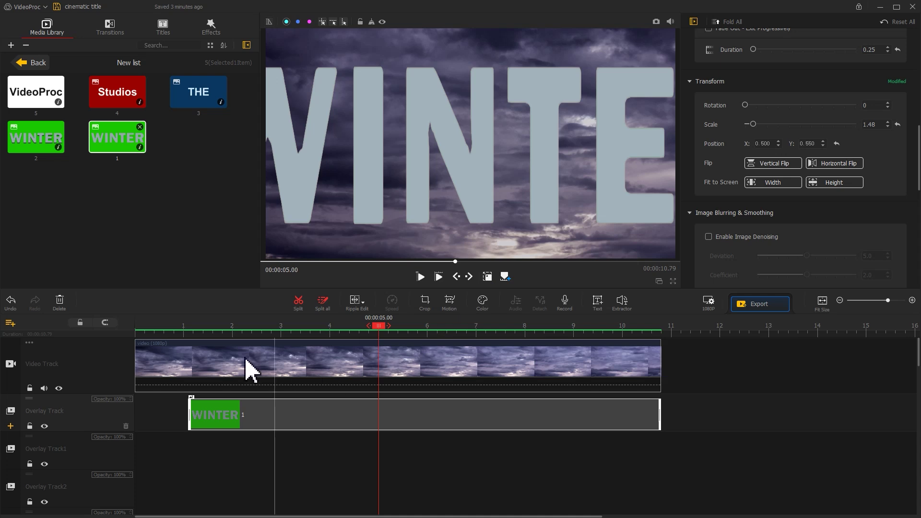
left_click_drag(154, 325, 113, 340)
key("space")
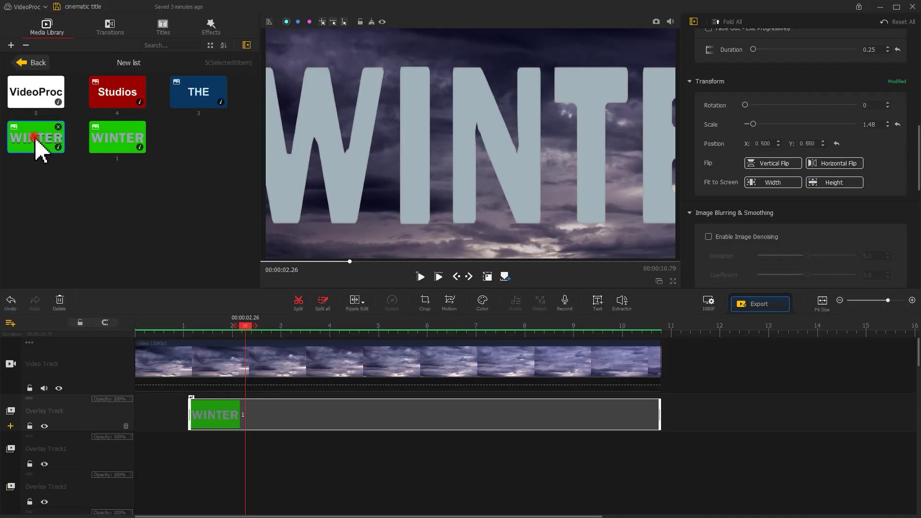
Place the second WINTER clip on Overlay Track1 at 2.26 s and sample its green as key colour.
left_click_drag(42, 143, 660, 454)
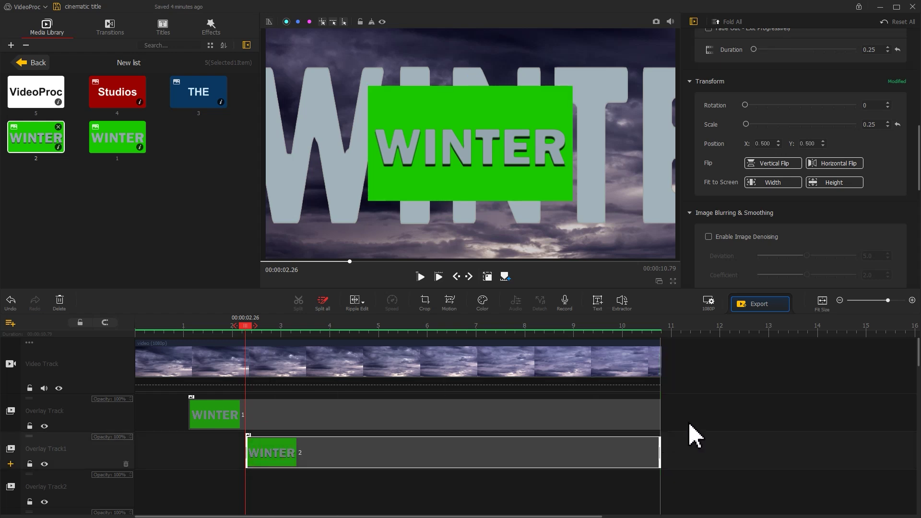
left_click_drag(915, 177, 906, 249)
left_click(746, 176)
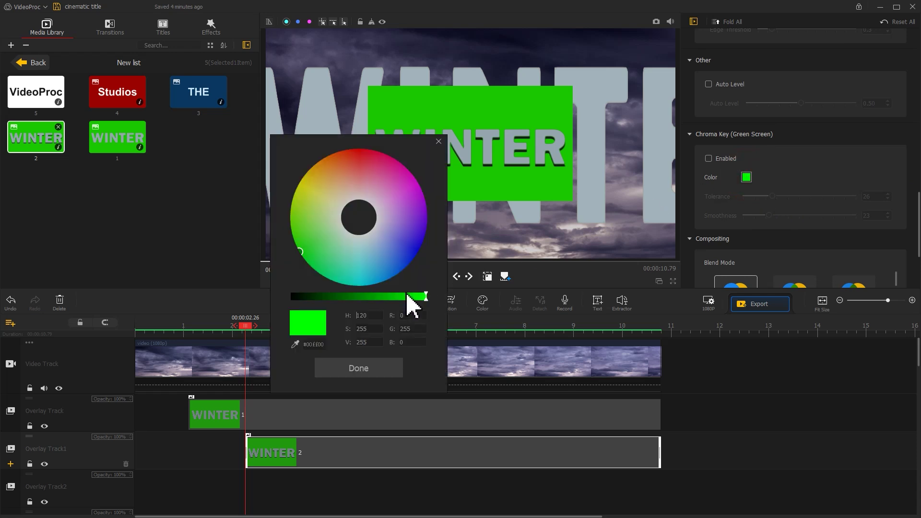
left_click(295, 344)
left_click(452, 108)
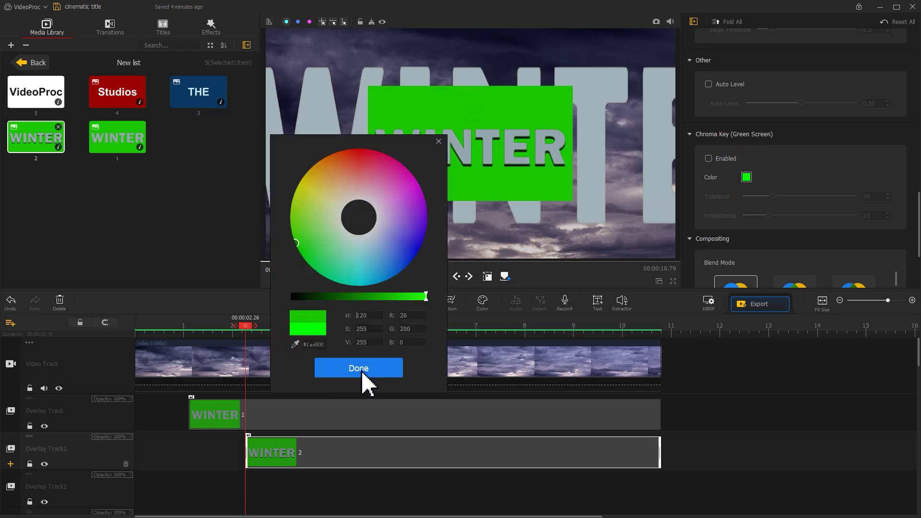
left_click(362, 372)
Enable the chroma key with Tolerance 0 and bring up the Color & Filter Editor.
left_click(727, 160)
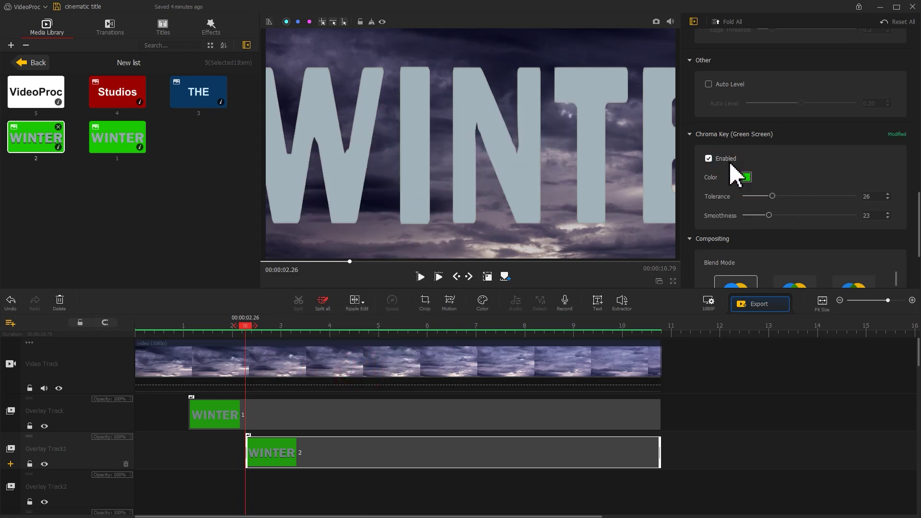
left_click_drag(772, 196, 784, 222)
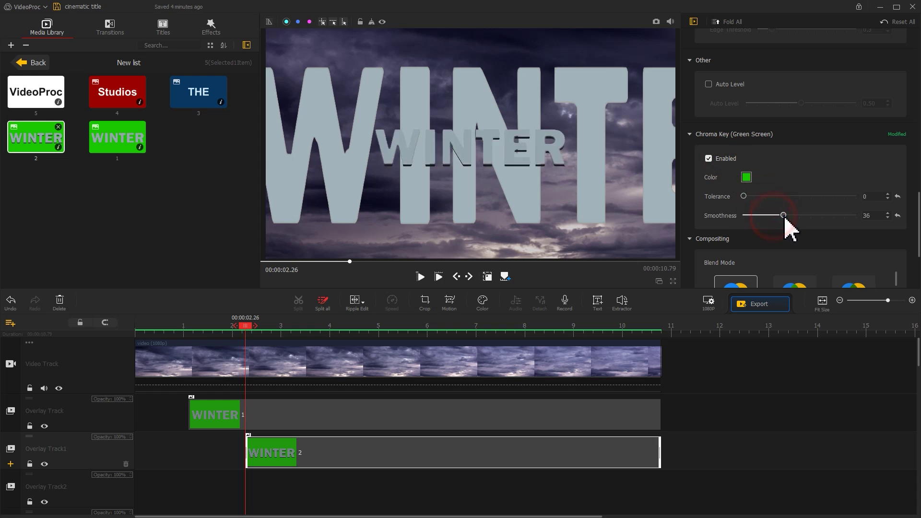
left_click(484, 307)
Grade the second WINTER with Exposure 11, Contrast 13, Saturation 91 and Whites 100, then apply.
left_click_drag(469, 76, 555, 38)
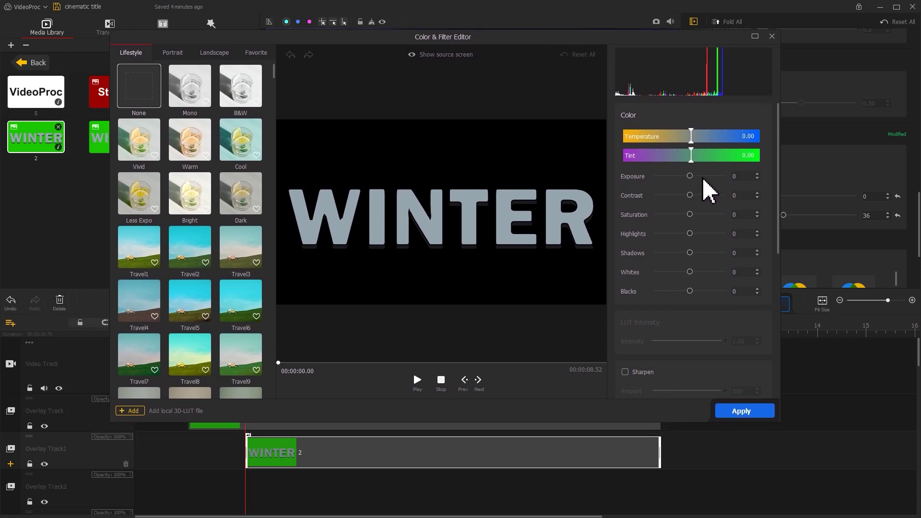
left_click_drag(691, 176, 695, 193)
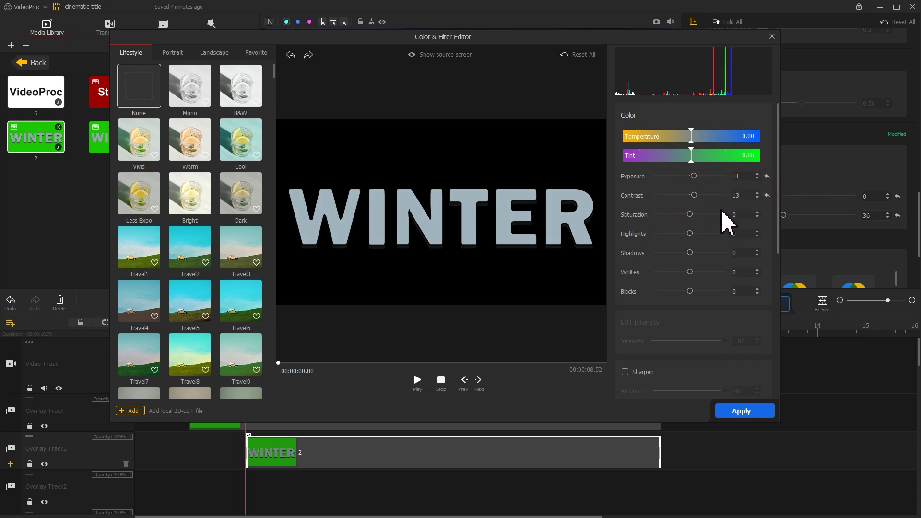
left_click_drag(722, 215, 722, 215)
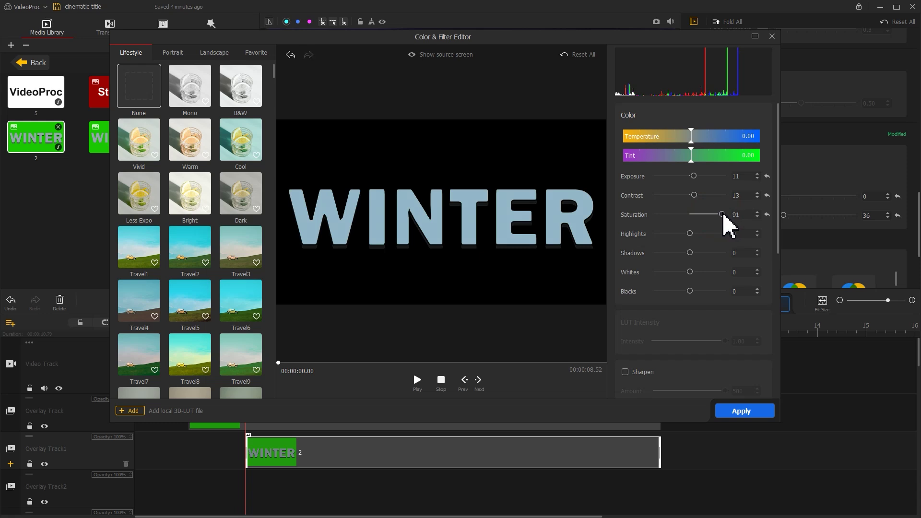
left_click_drag(717, 275, 734, 275)
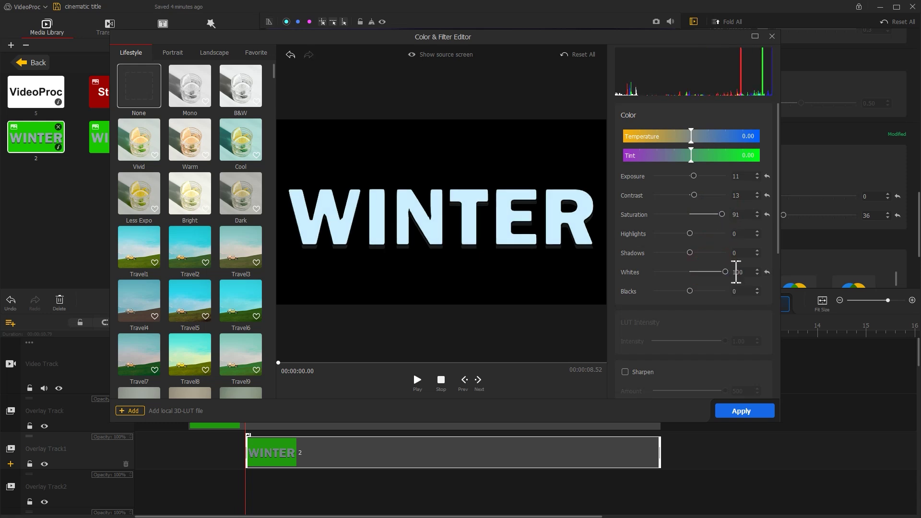
left_click(741, 411)
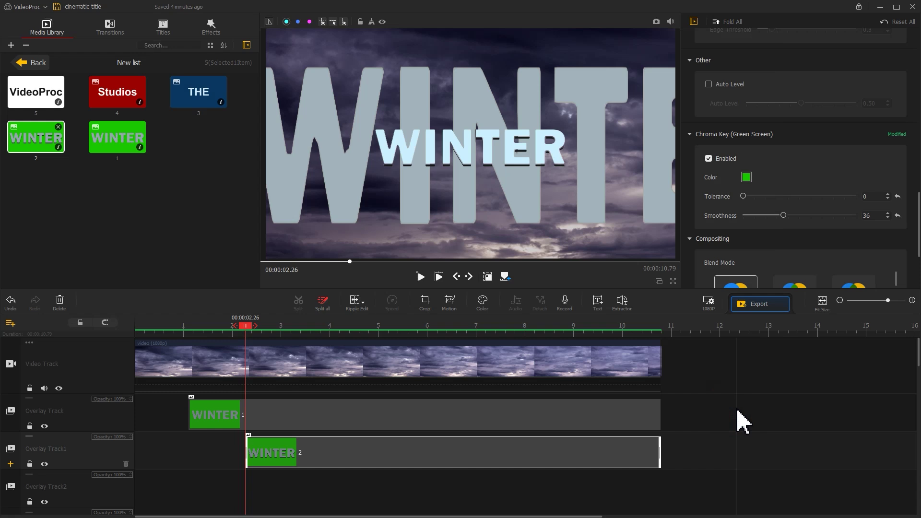
Add a starting keyframe on the second WINTER framed at width 3059, X 960, Y 540.
left_click(449, 302)
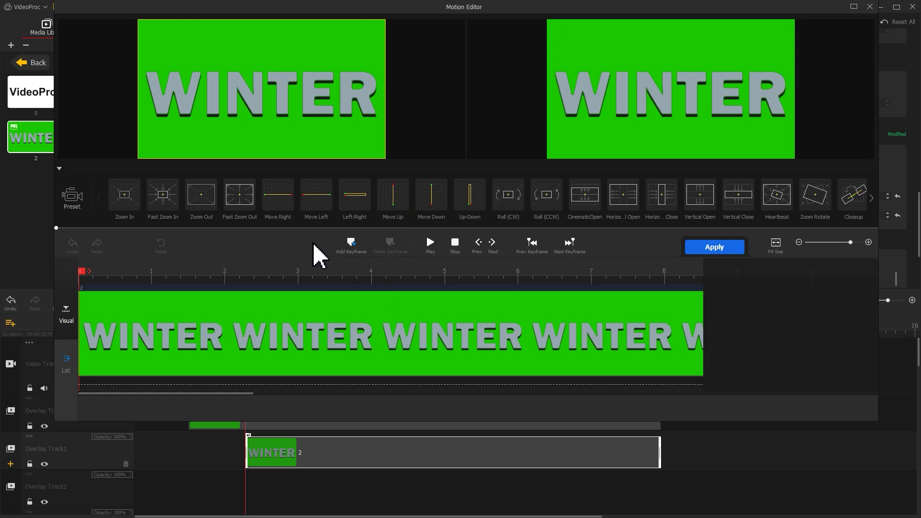
left_click(352, 244)
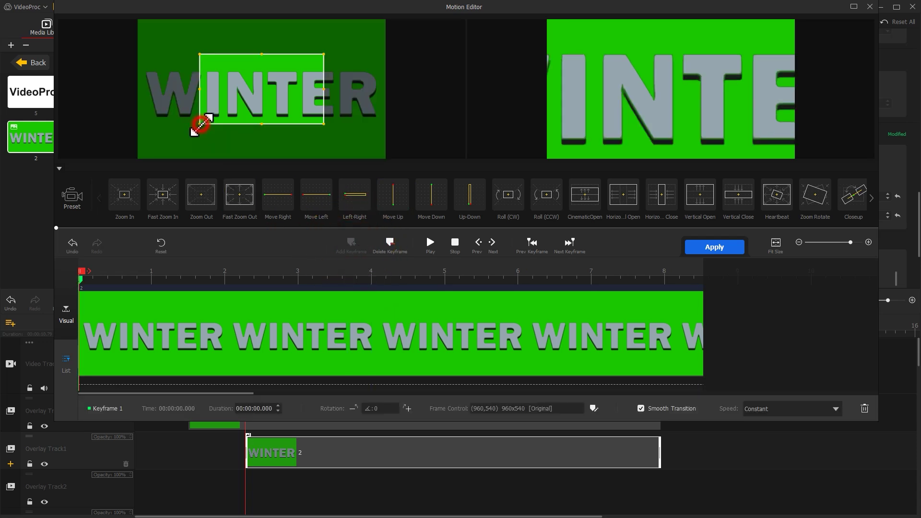
left_click_drag(200, 124, 60, 203)
left_click_drag(324, 54, 476, 14)
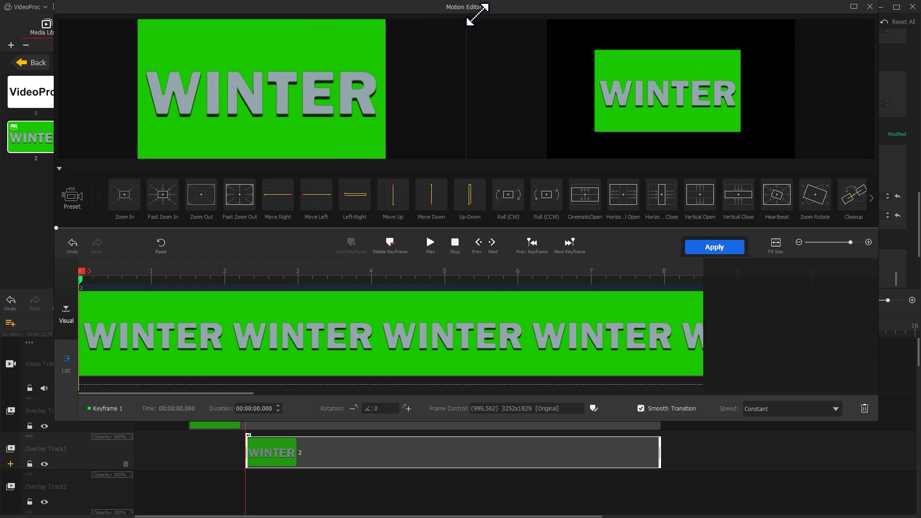
left_click(594, 408)
left_click_drag(607, 362, 583, 360)
type("3059")
key("Return")
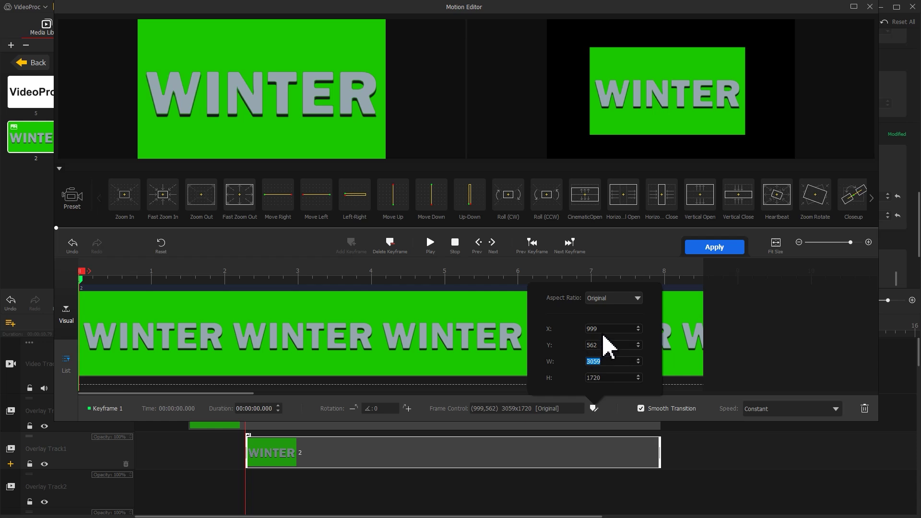
left_click_drag(606, 330, 582, 329)
type("960")
key("Return")
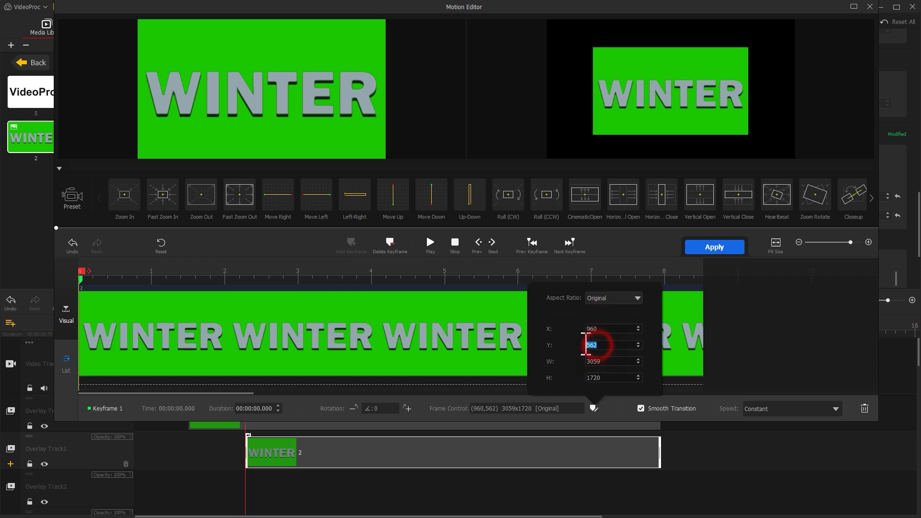
type("540")
key("Return")
Add further keyframes at 0.92 s and 8.52 s.
left_click(147, 271)
left_click(350, 243)
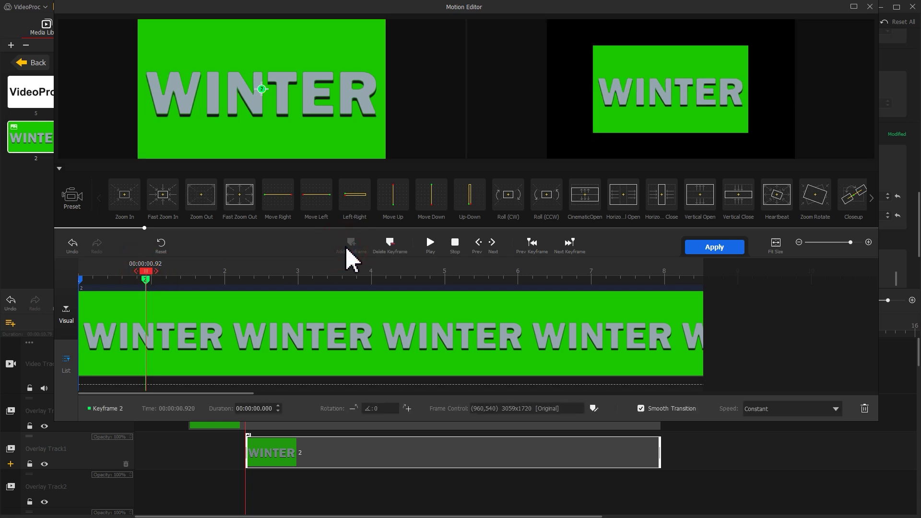
left_click_drag(145, 276, 715, 273)
left_click(352, 245)
Set the 8.52 s keyframe to width 1800, X 956, Y 541 with Smooth Speed Down, and apply.
left_click(593, 408)
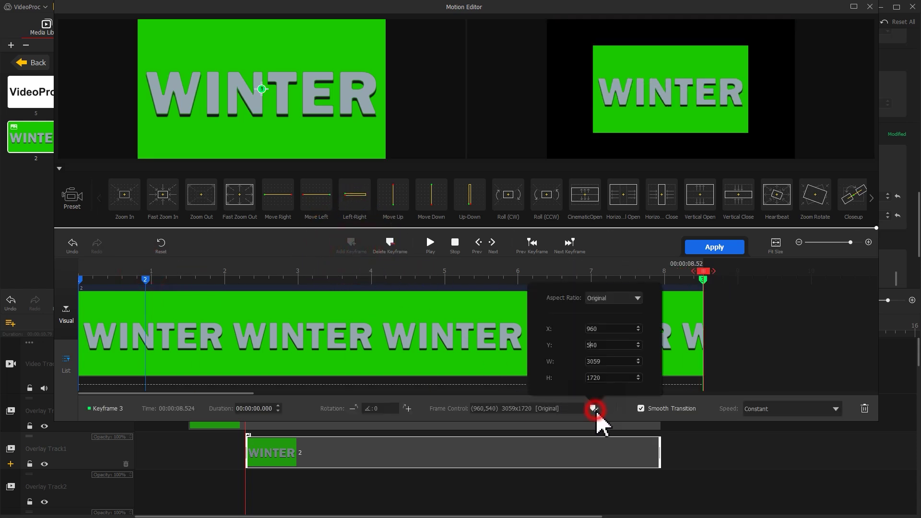
double_click(612, 361)
type("1800")
key("Return")
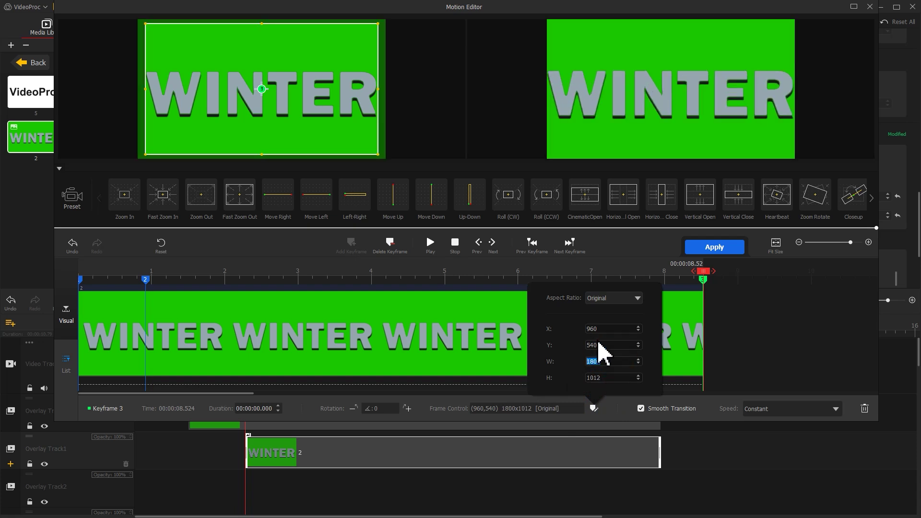
left_click_drag(600, 327, 580, 329)
left_click(600, 345)
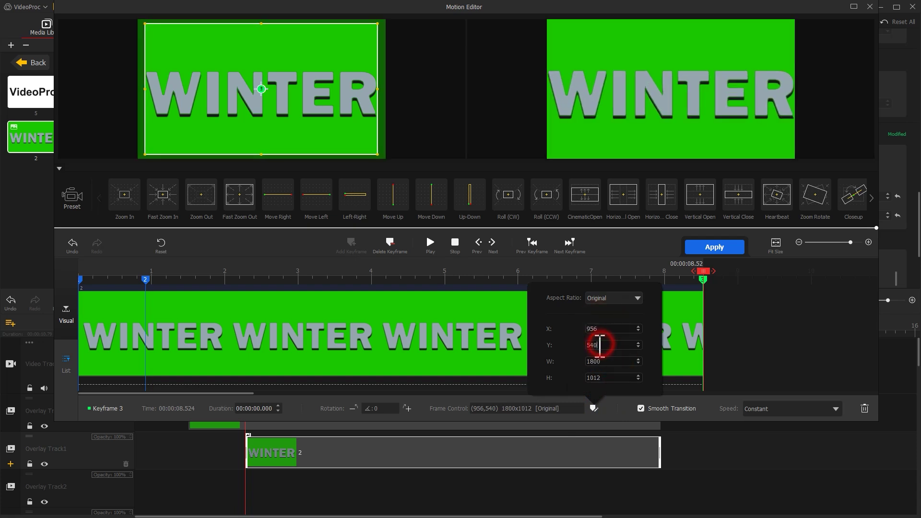
left_click(814, 412)
left_click(829, 487)
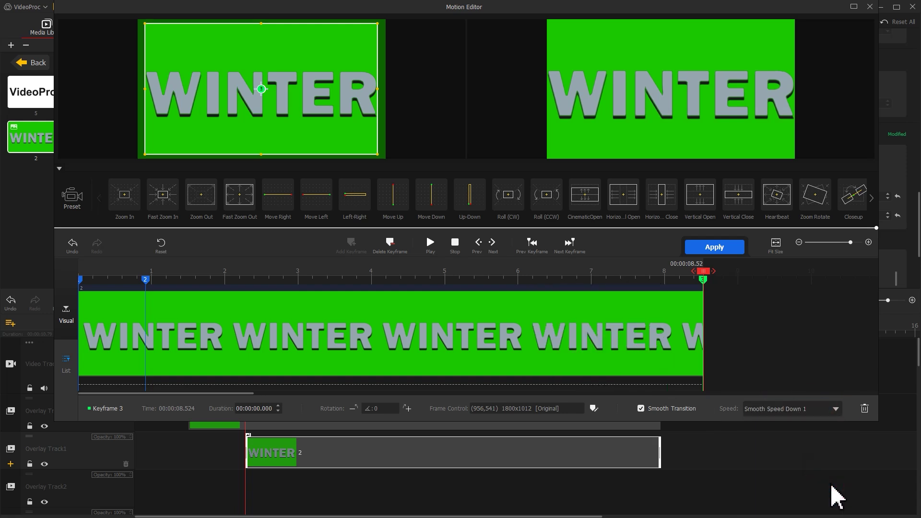
left_click(728, 248)
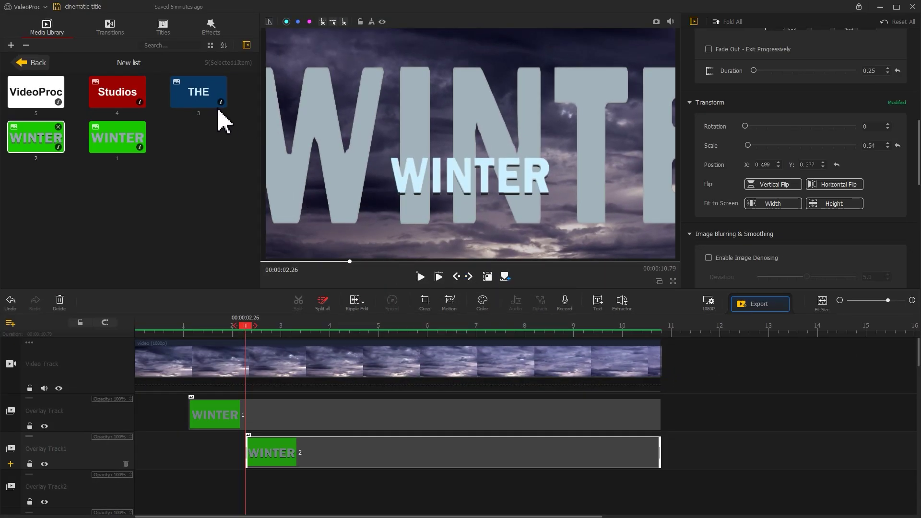
Add the THE image to Overlay Track2 from 2.26 s and bring up its crop window.
left_click_drag(216, 102, 660, 485)
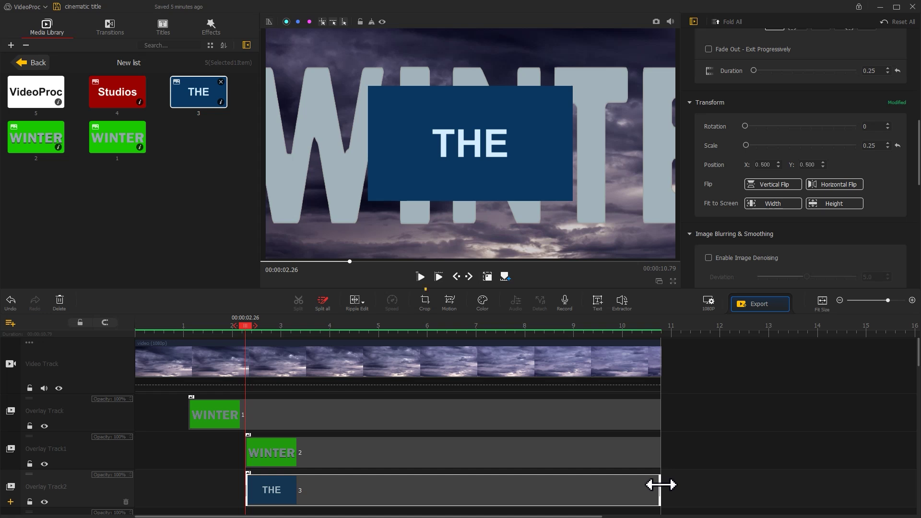
left_click(430, 304)
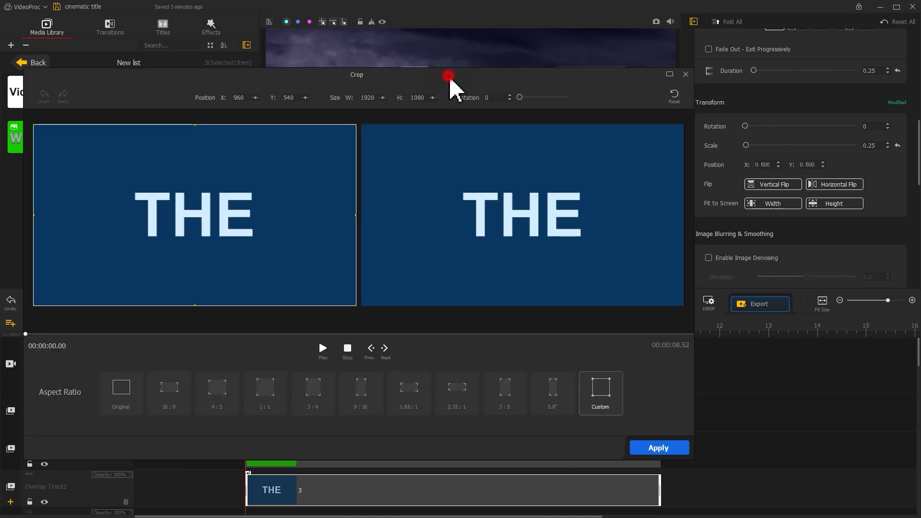
left_click_drag(448, 77, 555, 53)
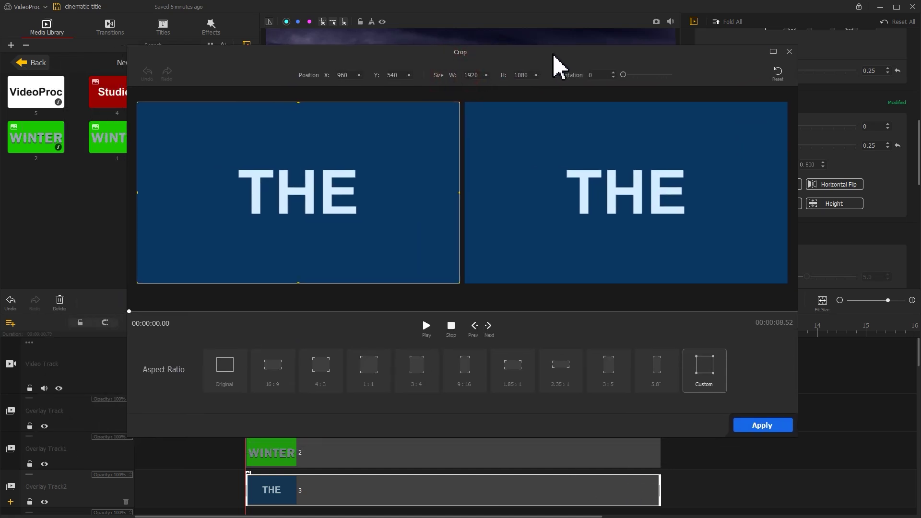
Crop THE tightly around the word at a 2.35:1 ratio (791x367) and apply.
left_click(458, 282)
left_click_drag(448, 280, 360, 226)
left_click_drag(306, 158, 338, 187)
left_click_drag(166, 124, 221, 151)
left_click_drag(315, 197, 314, 187)
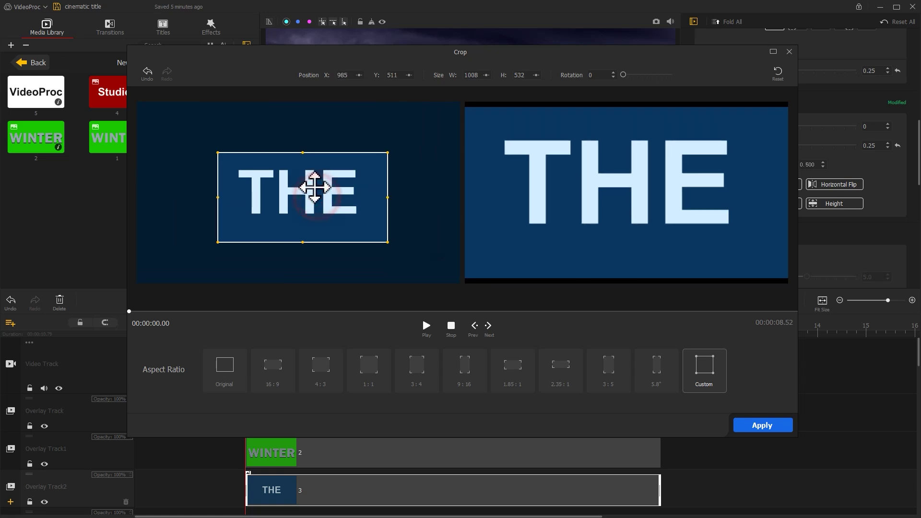
left_click(560, 370)
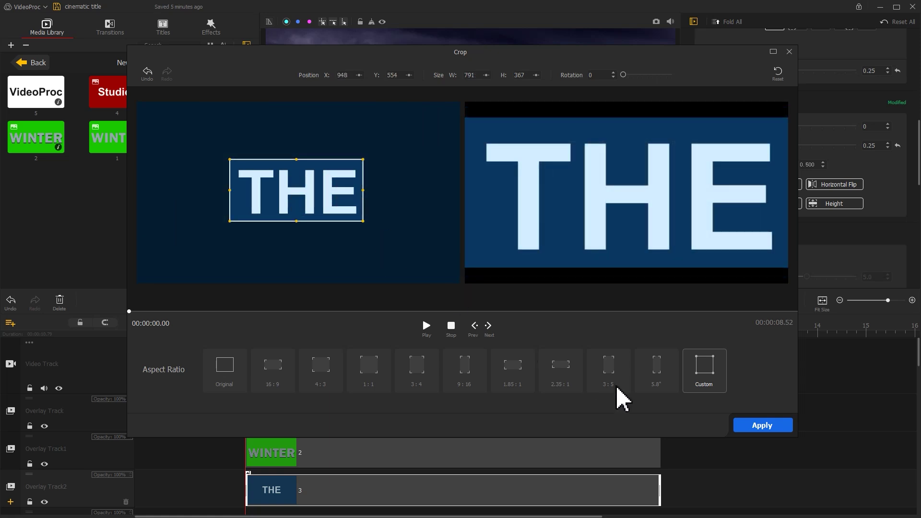
left_click(770, 426)
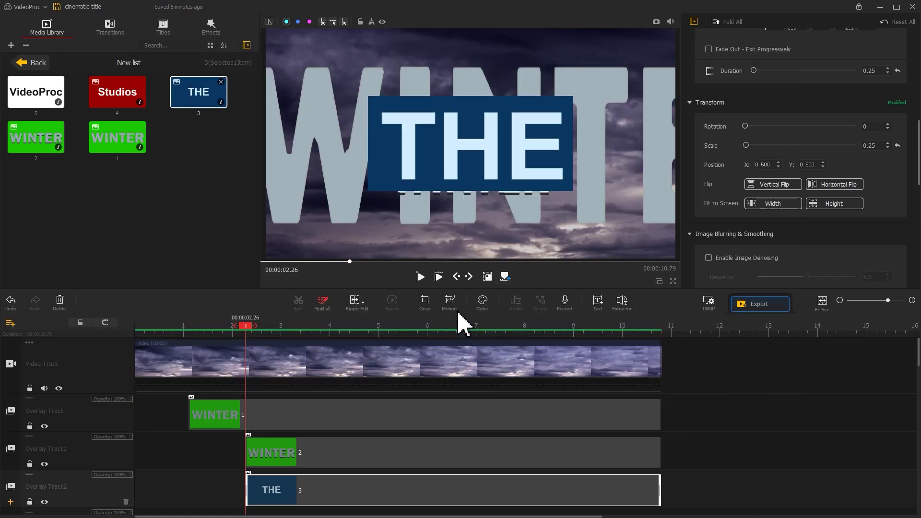
Set THE's first motion keyframe to X 400, Y 178.
left_click(454, 312)
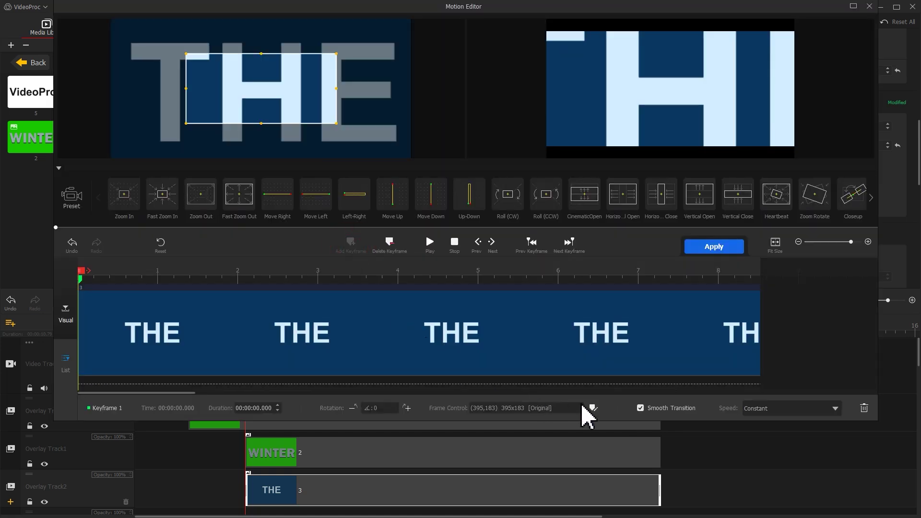
left_click(592, 408)
type("400")
key("Tab")
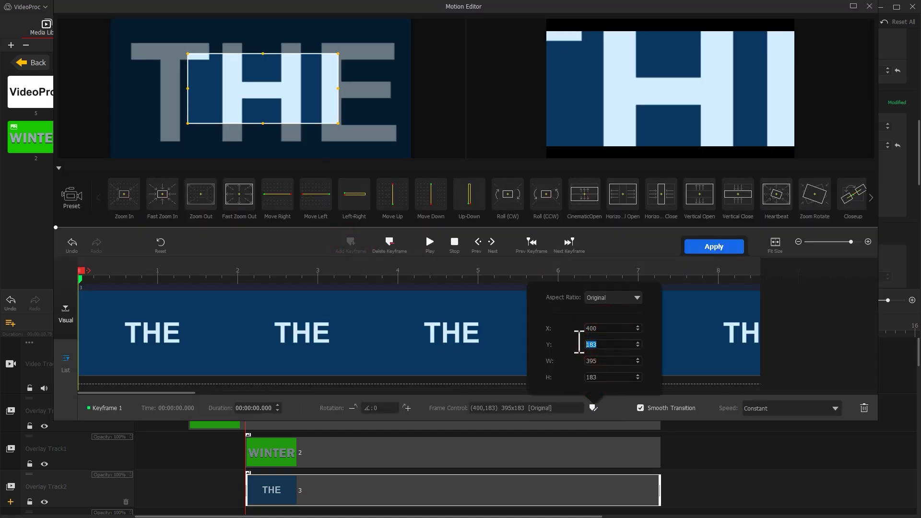
left_click(594, 362)
Add a second THE keyframe at 0.84 s and move to the clip's end.
left_click(147, 274)
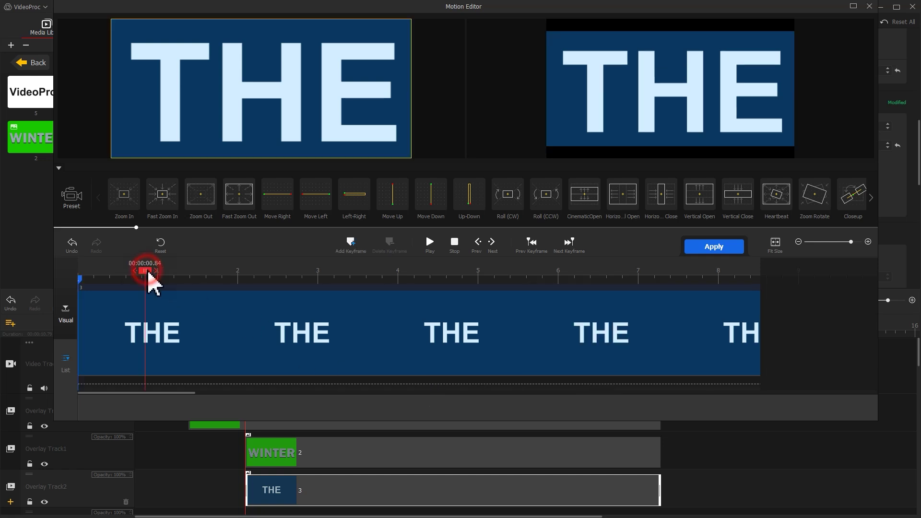
left_click(351, 245)
left_click_drag(164, 278, 848, 283)
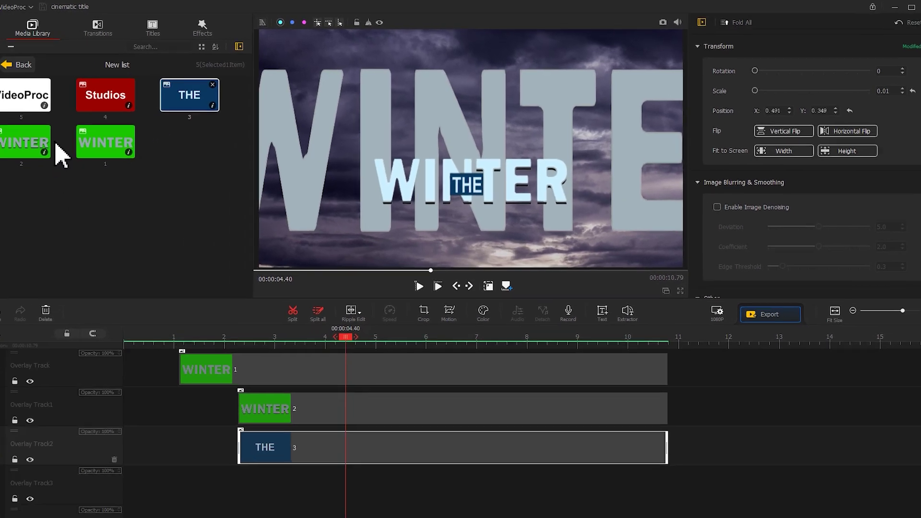
Place the VideoProc and Studios images on Overlay Tracks 3 and 4.
left_click_drag(46, 93, 278, 503)
left_click_drag(274, 439, 661, 439)
left_click_drag(117, 98, 661, 470)
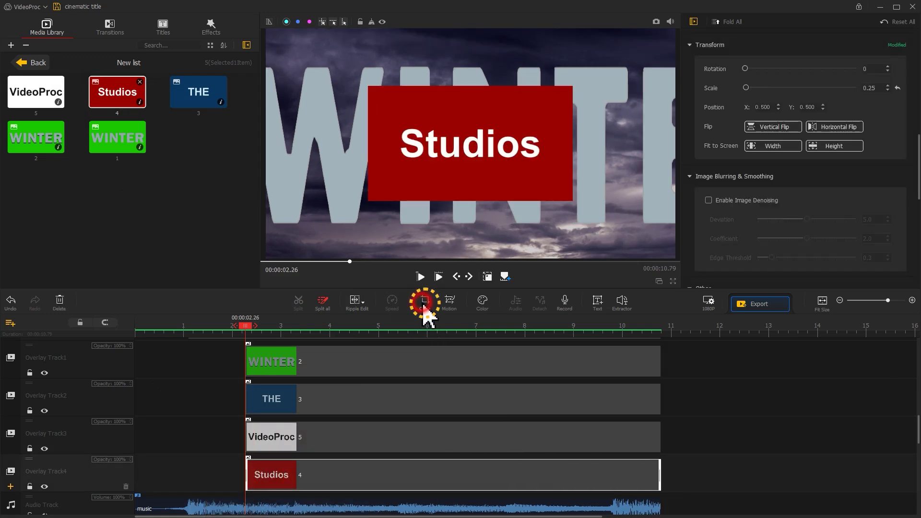
Crop the Studios image to height 378 (1412x378) and apply.
left_click(425, 302)
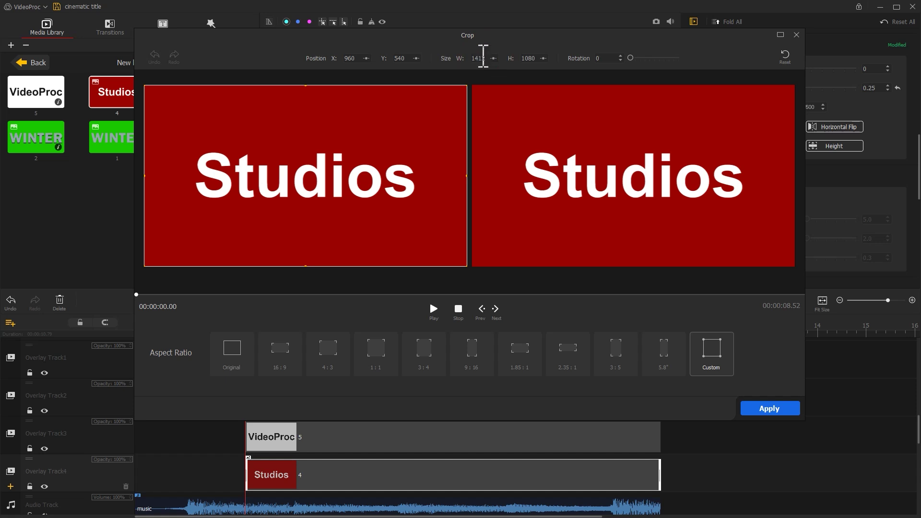
left_click(527, 58)
type("378")
key("Return")
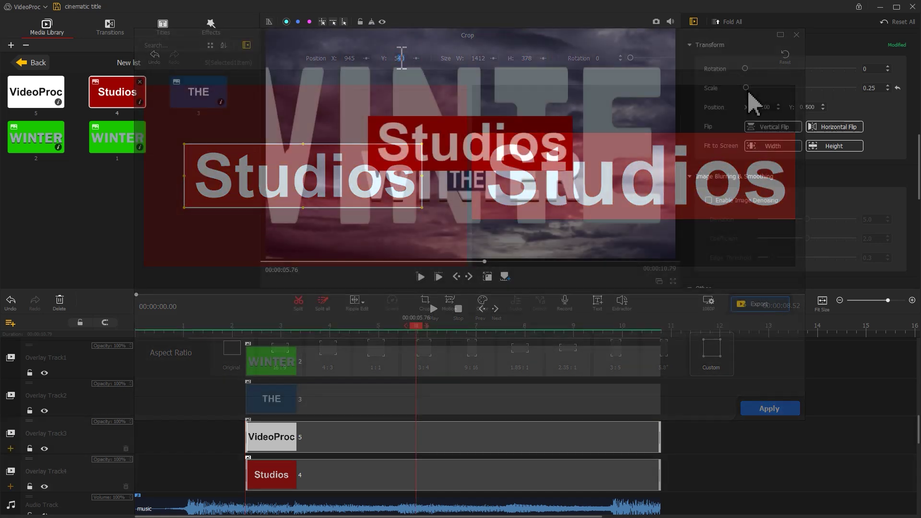
left_click(747, 89)
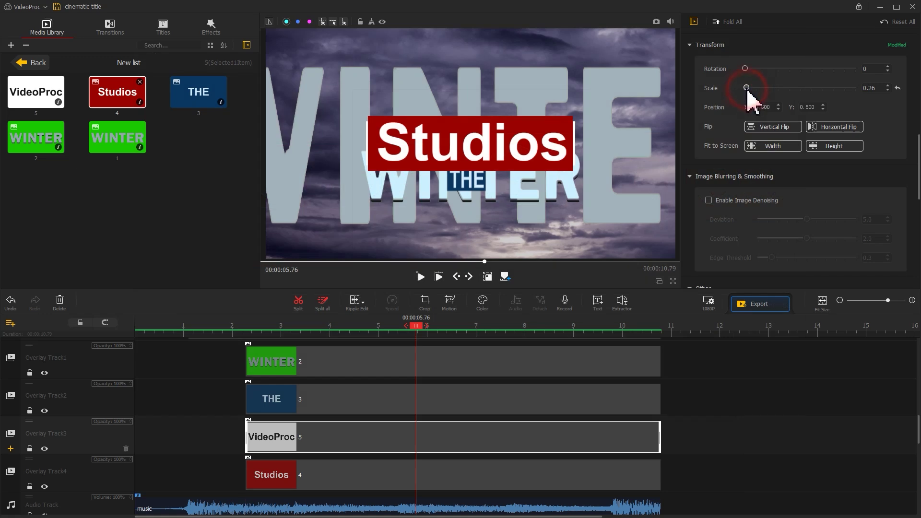
Shrink the Studios overlay's scale to 0.08 beside VideoProc.
left_click(887, 85)
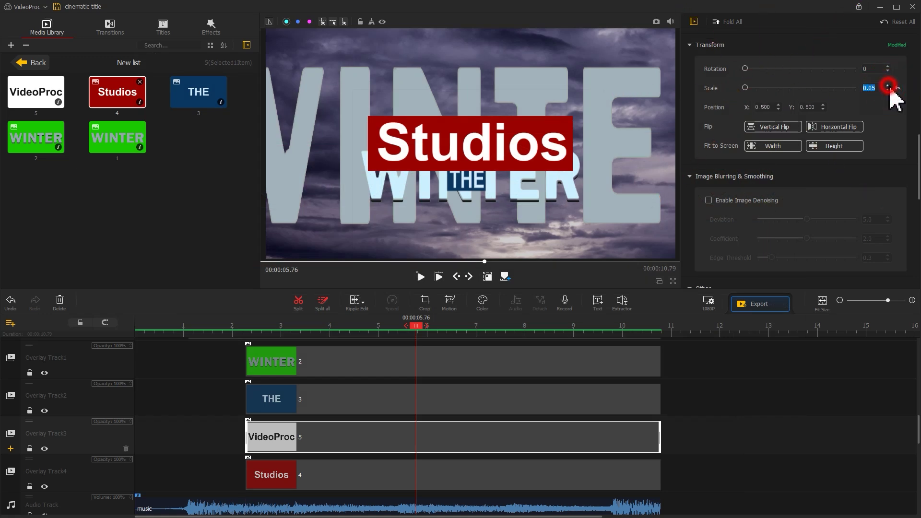
left_click(515, 479)
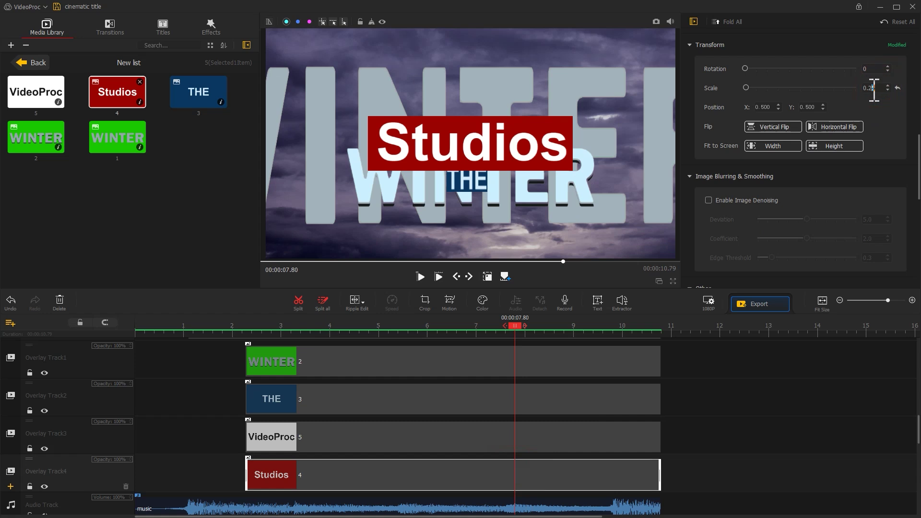
type("0.08")
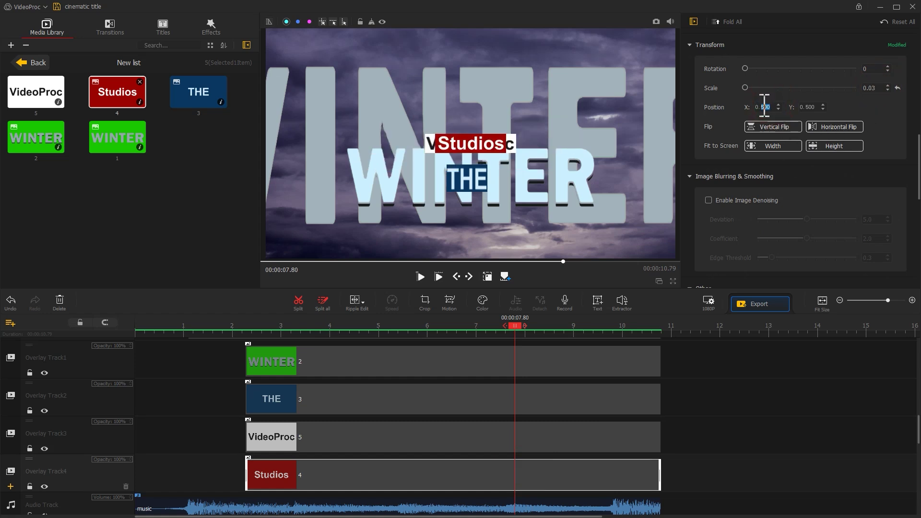
scroll(758, 144, "up", 4)
Apply CinematicOpen to the sky video with keyframes 2–4 at 1.33, 2.25 and 2.66 s.
scroll(220, 425, "up", 3)
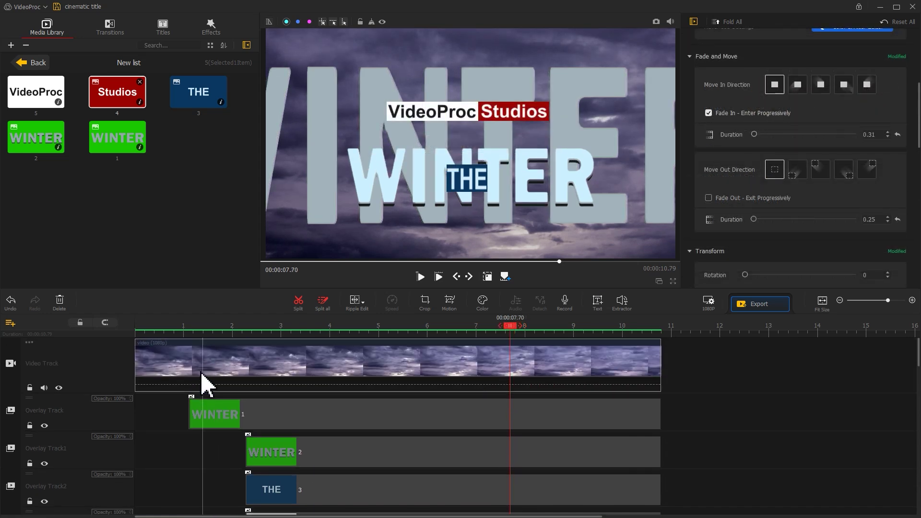
left_click(201, 376)
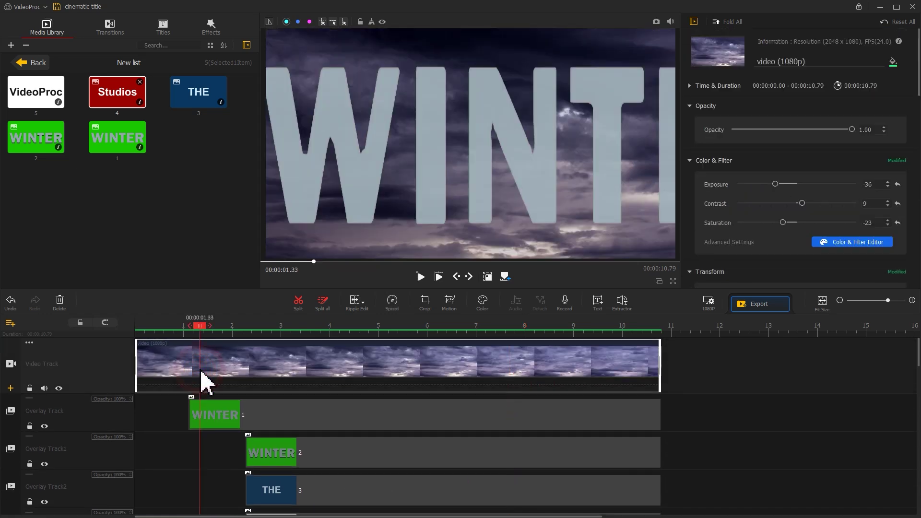
left_click(451, 303)
left_click(599, 222)
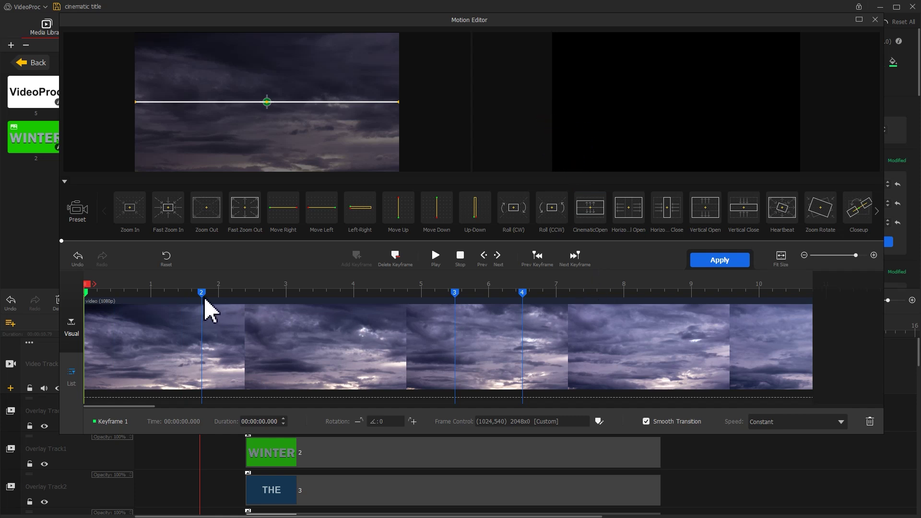
left_click_drag(203, 299, 174, 292)
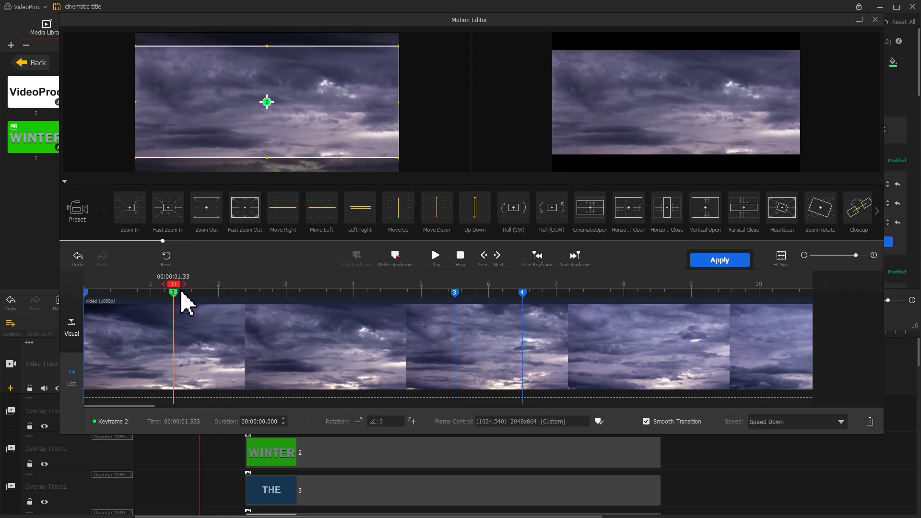
left_click_drag(455, 297, 239, 298)
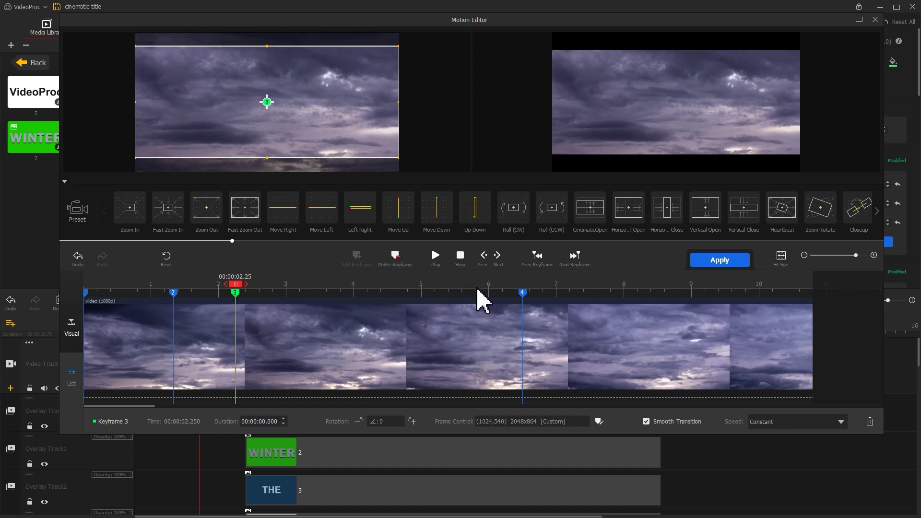
left_click_drag(522, 291, 267, 298)
left_click(718, 261)
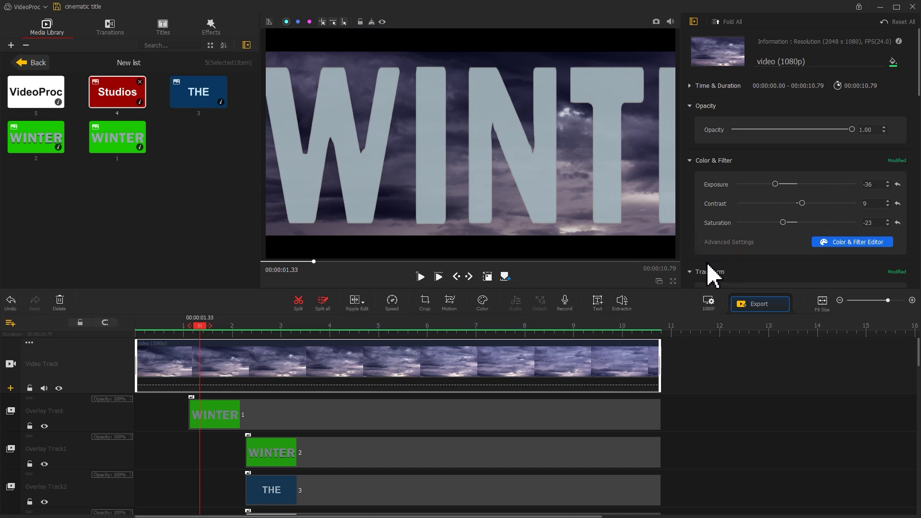
left_click_drag(204, 329, 128, 339)
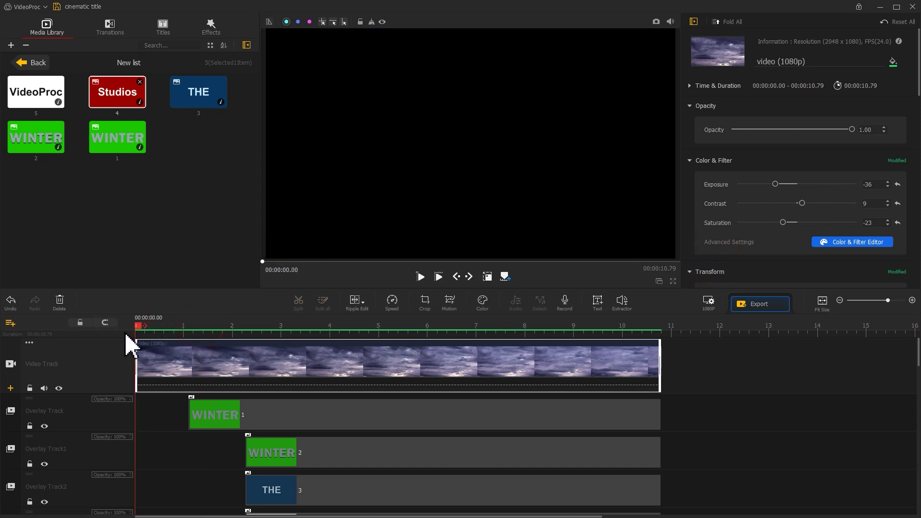
key("space")
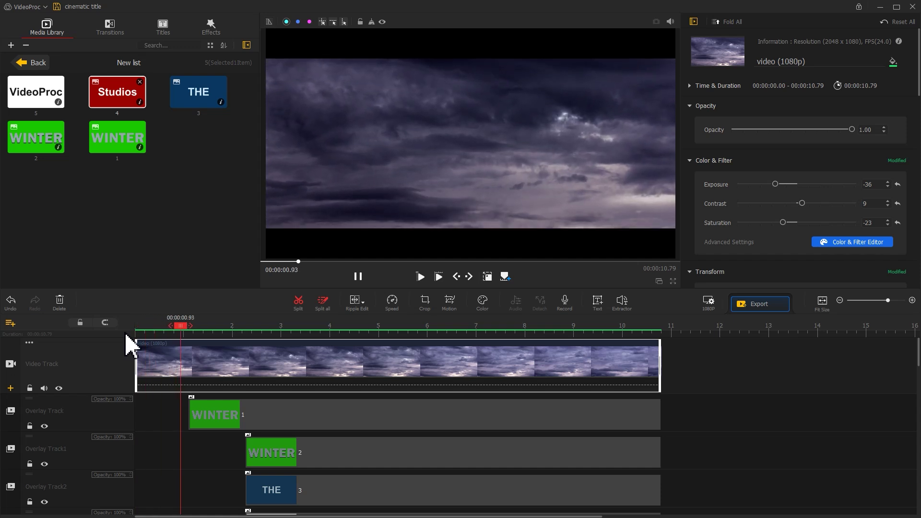